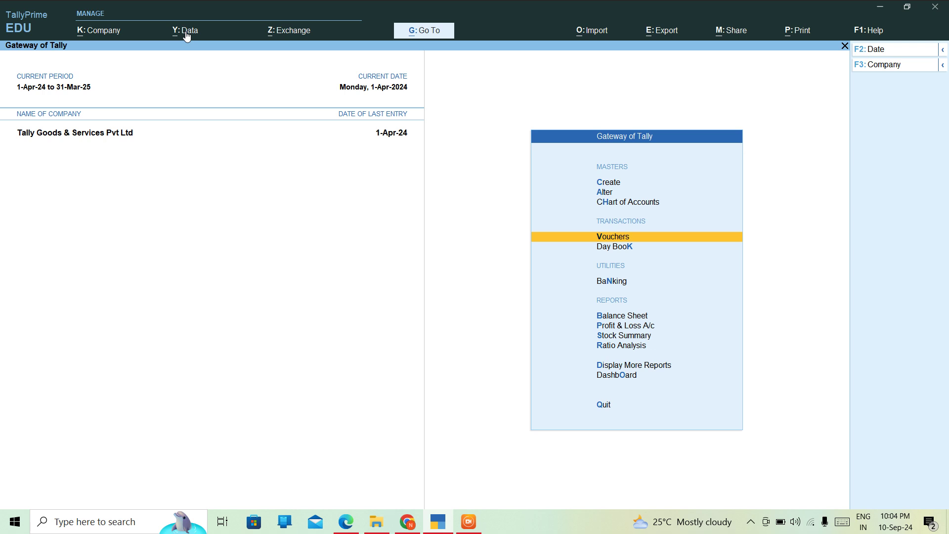
View the master creation list, reaching it both from the gateway's Create option and from Create Master in Go To.
{"action": "key", "text": "Up"}
{"action": "key", "text": "Up"}
{"action": "key", "text": "Up"}
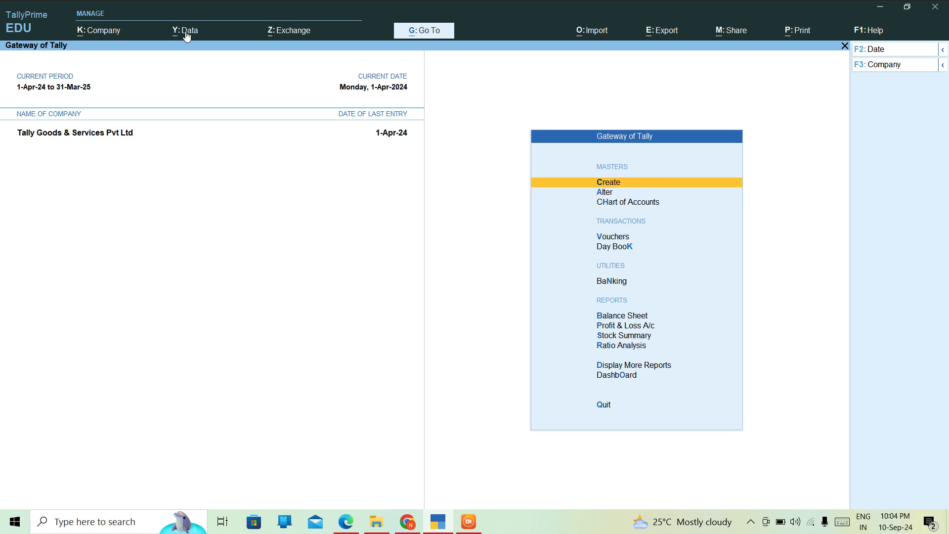
{"action": "key", "text": "Return"}
{"action": "key", "text": "Escape"}
{"action": "key", "text": "alt+g"}
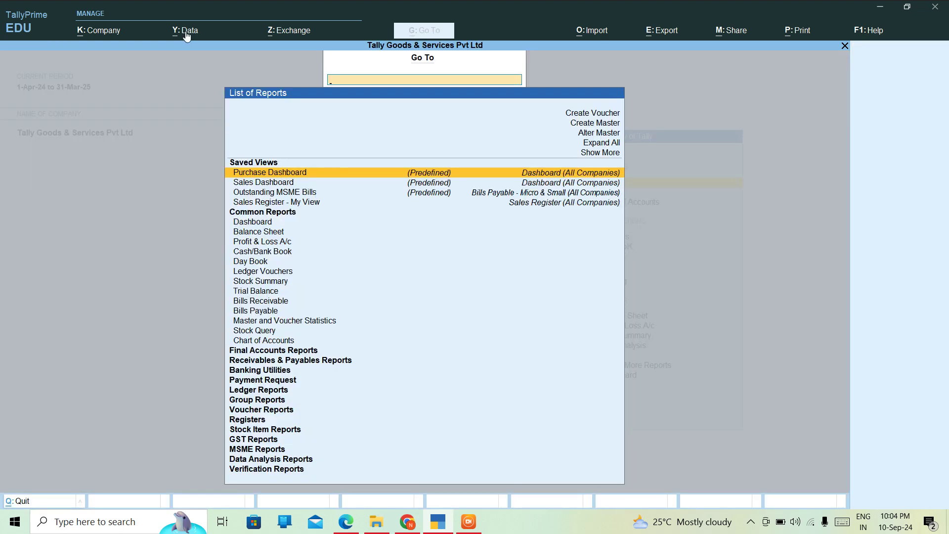
{"action": "key", "text": "Up"}
{"action": "key", "text": "Up"}
{"action": "key", "text": "Up"}
{"action": "key", "text": "Up"}
{"action": "key", "text": "Up"}
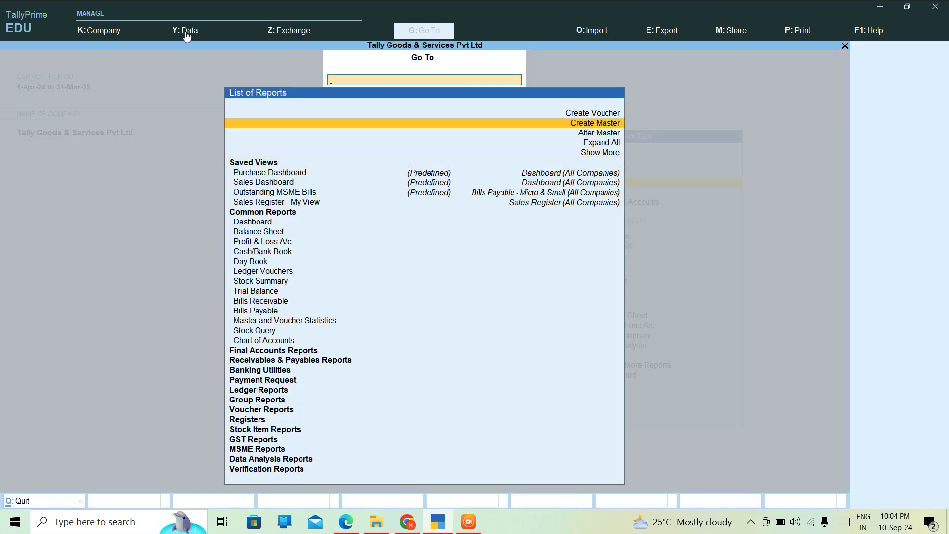
{"action": "key", "text": "Return"}
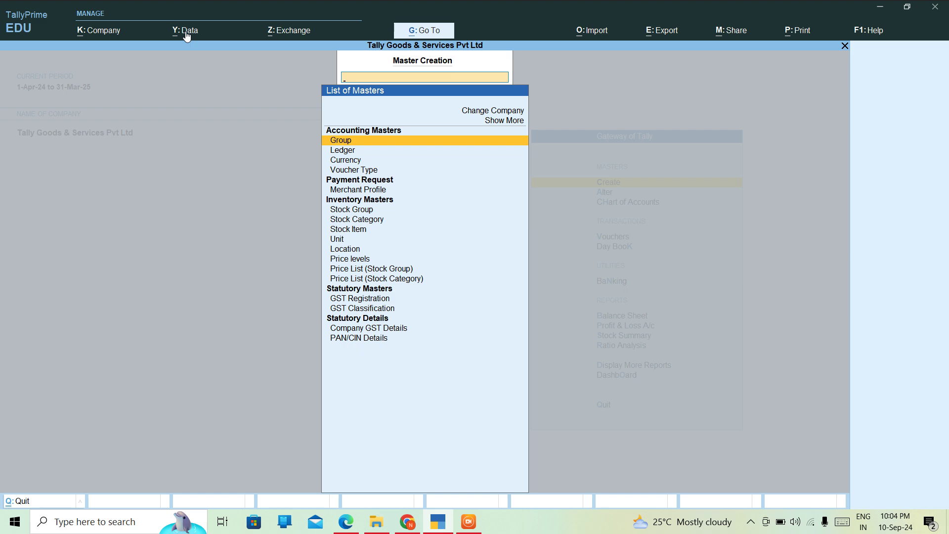
{"action": "key", "text": "Escape"}
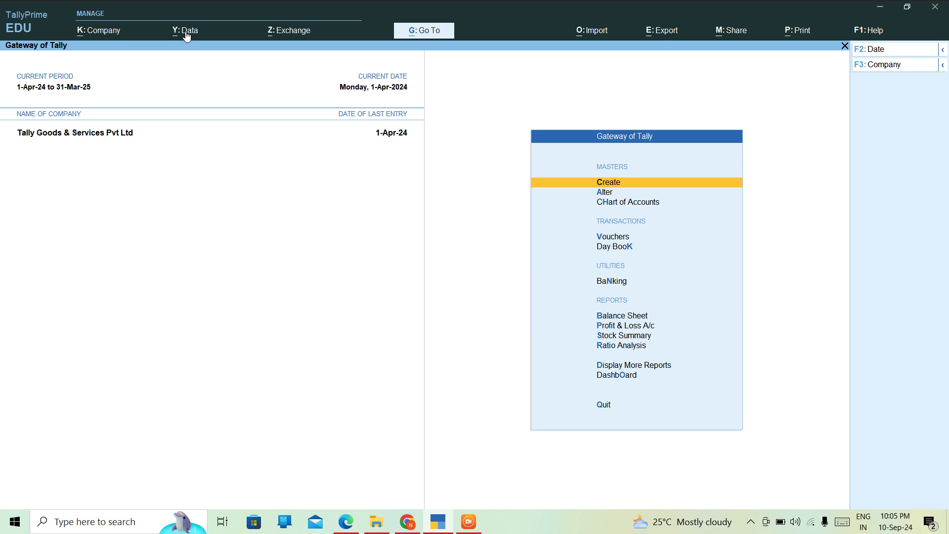
Expand the master creation list to show more master types, review the accounting masters, and return to the gateway.
{"action": "key", "text": "Return"}
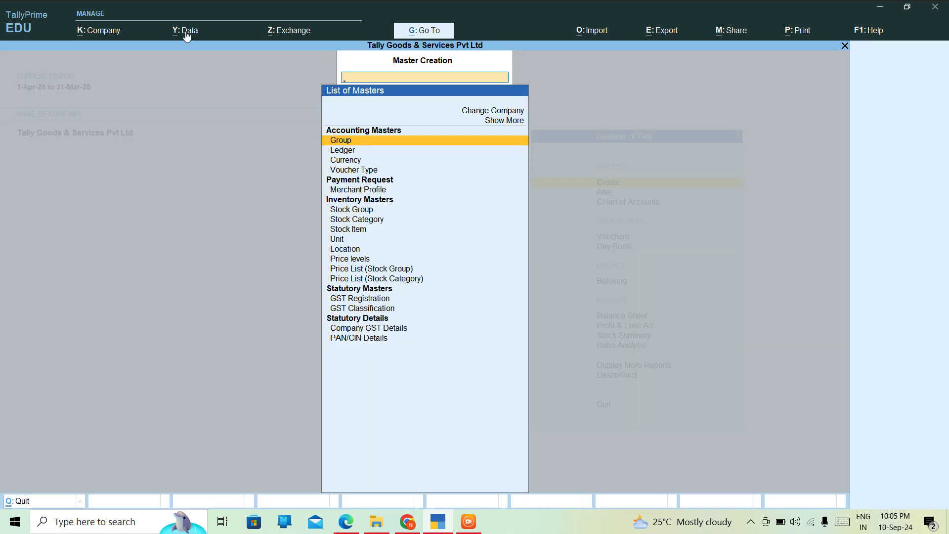
{"action": "key", "text": "Up"}
{"action": "key", "text": "Return"}
{"action": "key", "text": "Down"}
{"action": "key", "text": "Down"}
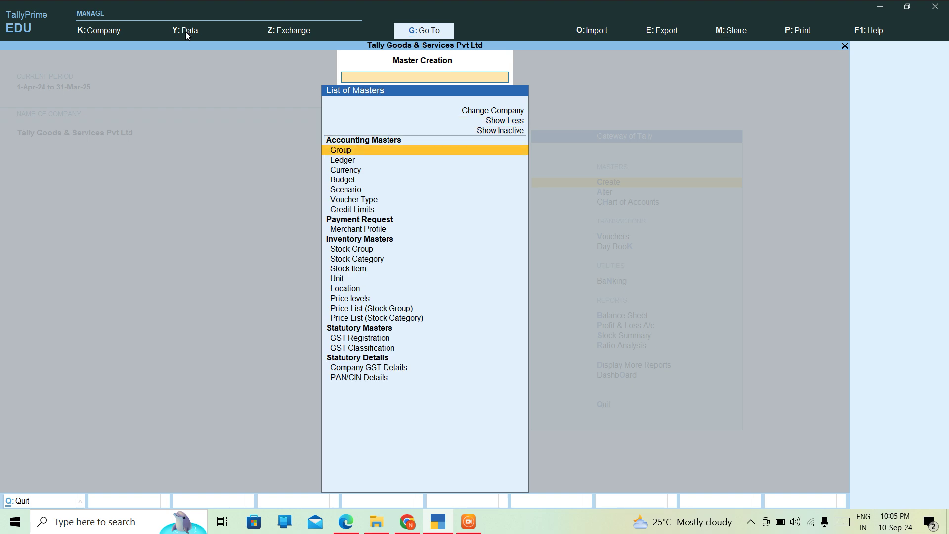
{"action": "key", "text": "Down"}
{"action": "key", "text": "Down"}
{"action": "key", "text": "Down"}
{"action": "key", "text": "Escape"}
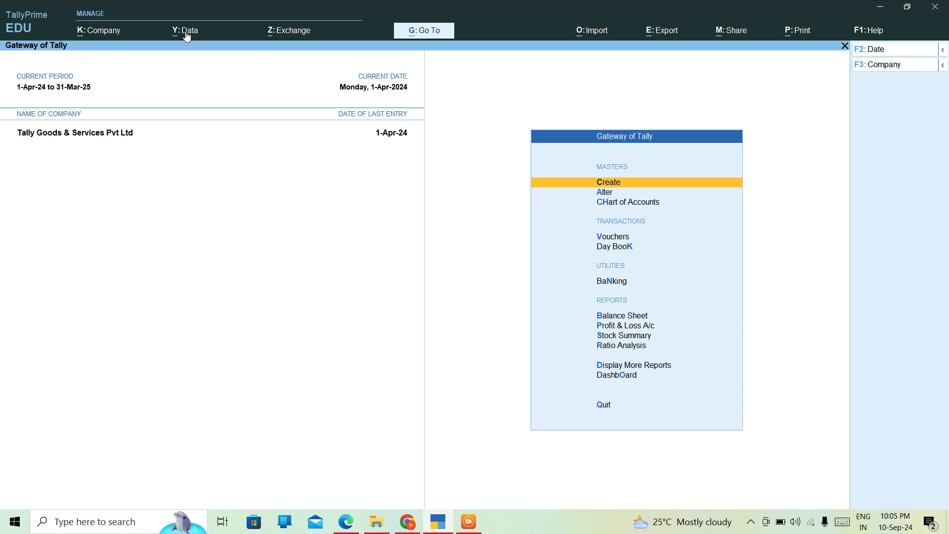
Start a new ledger with the creditor party's name, keeping it under the Sundry Creditors group.
{"action": "key", "text": "Return"}
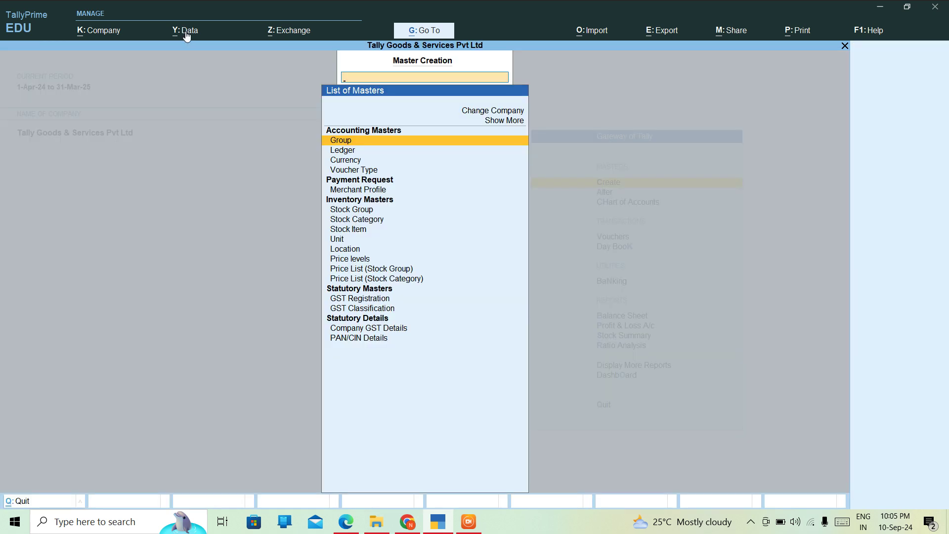
{"action": "key", "text": "Down"}
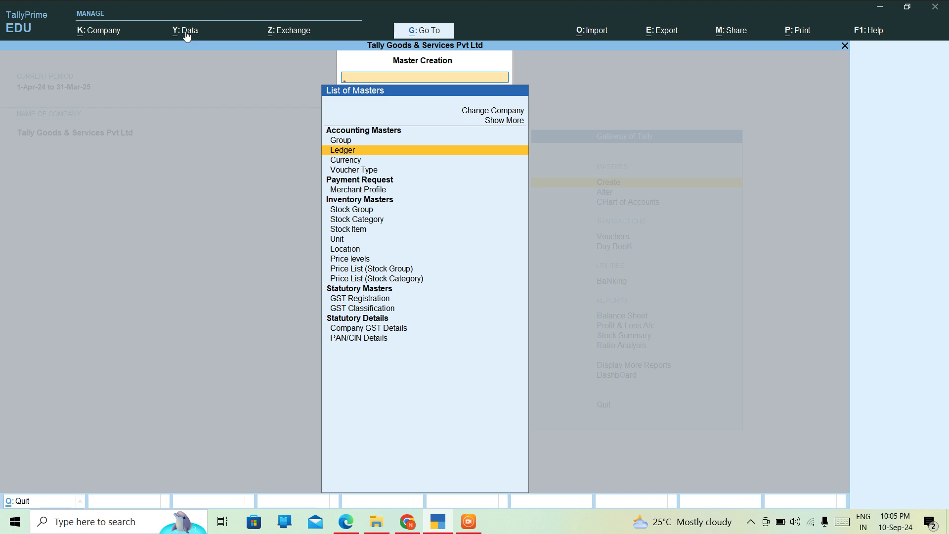
{"action": "key", "text": "Return"}
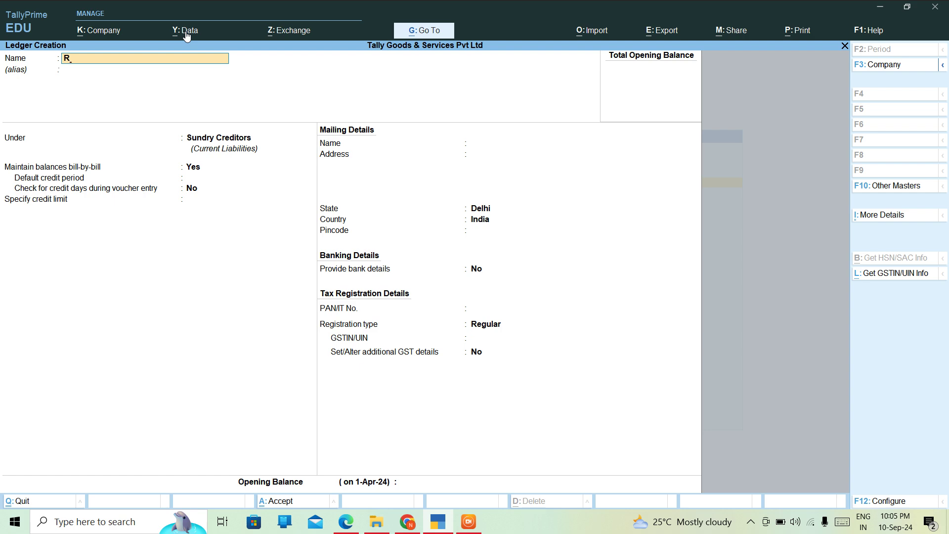
{"action": "type", "text": "aman Creditor"}
{"action": "key", "text": "Return"}
{"action": "key", "text": "Return"}
{"action": "key", "text": "Return"}
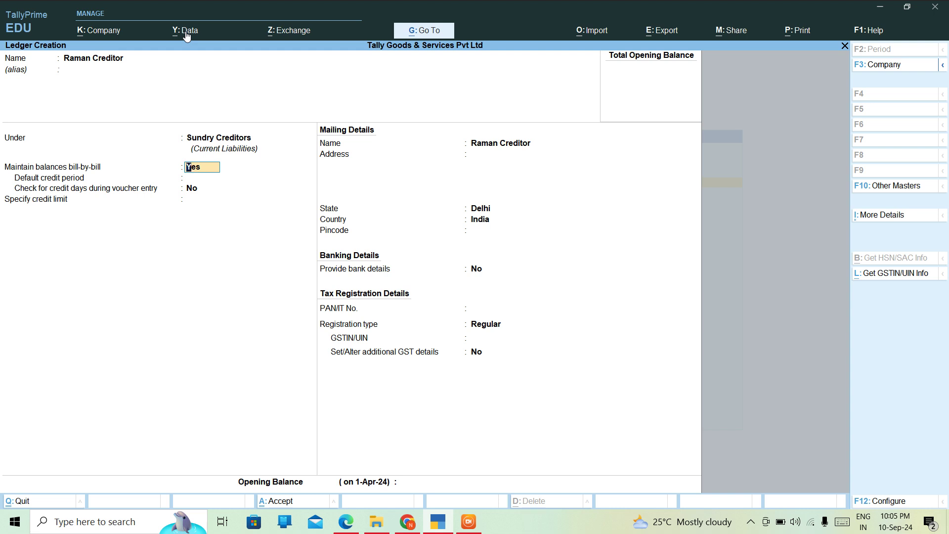
In the ledger configuration, make sure Provide Credit Limits is set to Yes and accept the configuration.
{"action": "key", "text": "F12"}
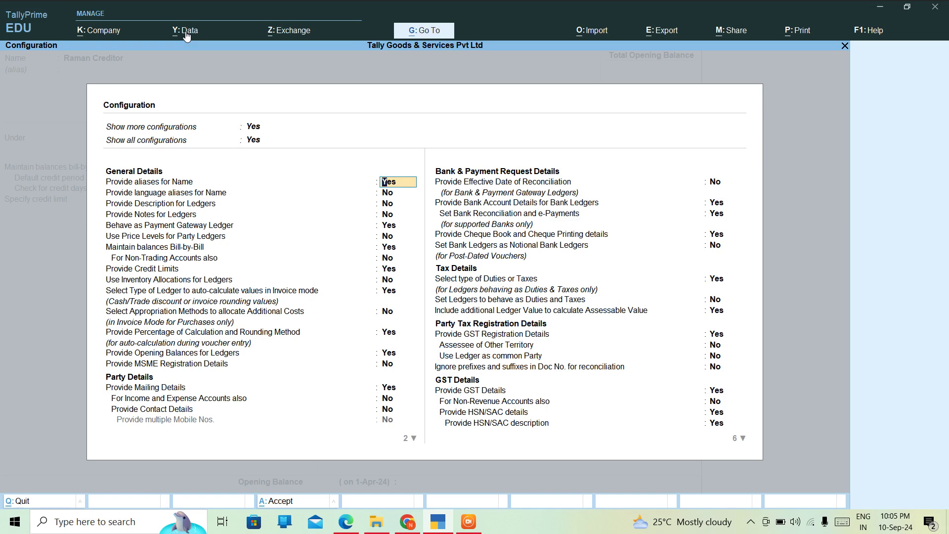
{"action": "key", "text": "Return"}
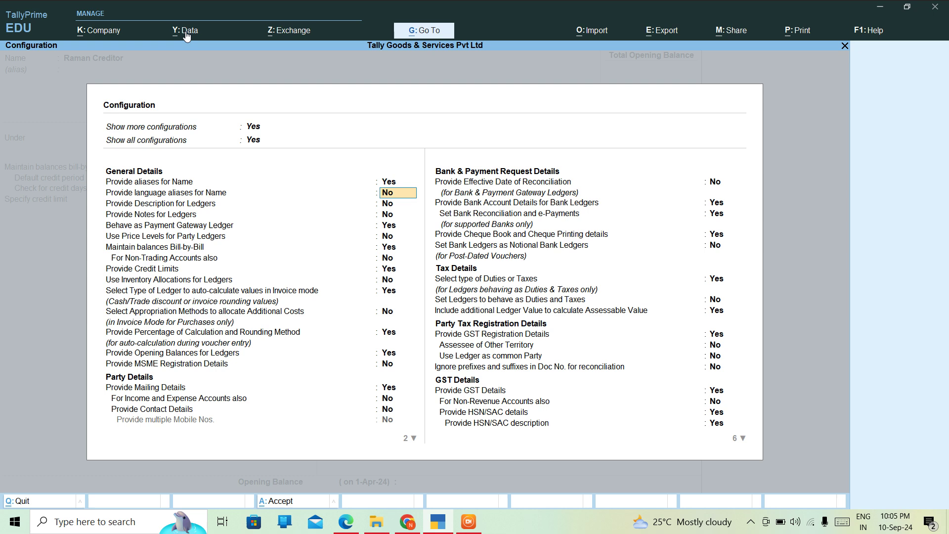
{"action": "key", "text": "Return"}
{"action": "key", "text": "Return"}
{"action": "key", "text": "Return"}
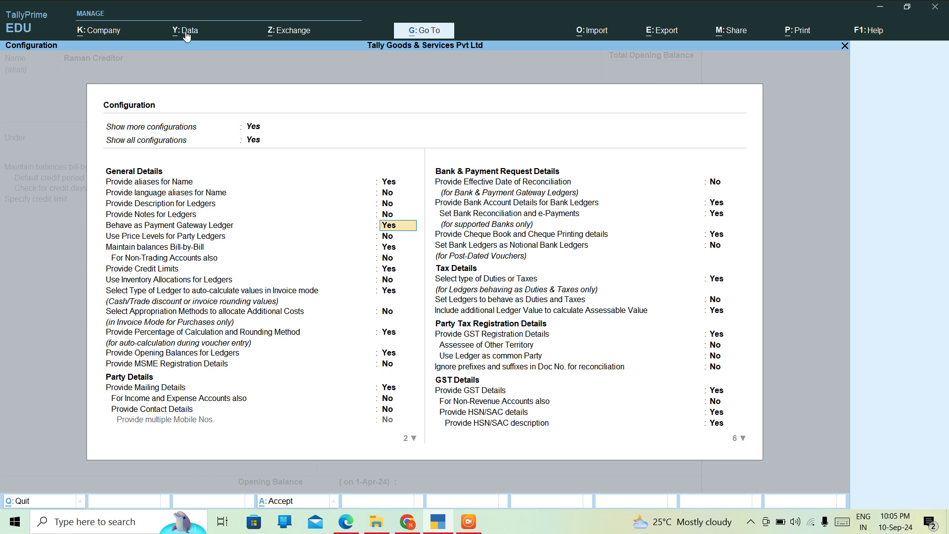
{"action": "key", "text": "Return"}
{"action": "key", "text": "Return"}
{"action": "key", "text": "Return"}
{"action": "key", "text": "Return"}
{"action": "key", "text": "Return"}
{"action": "key", "text": "Return"}
{"action": "key", "text": "Return"}
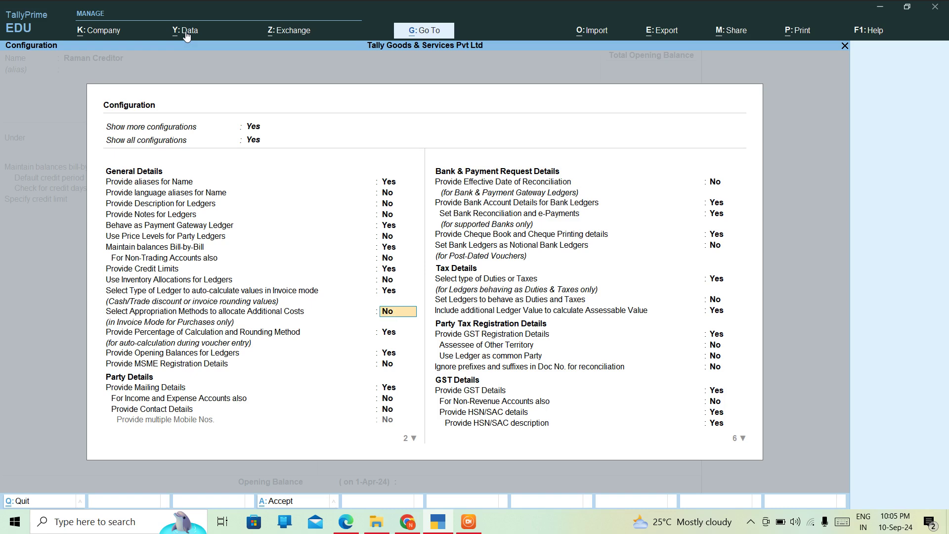
{"action": "key", "text": "Up"}
{"action": "key", "text": "Up"}
{"action": "key", "text": "Up"}
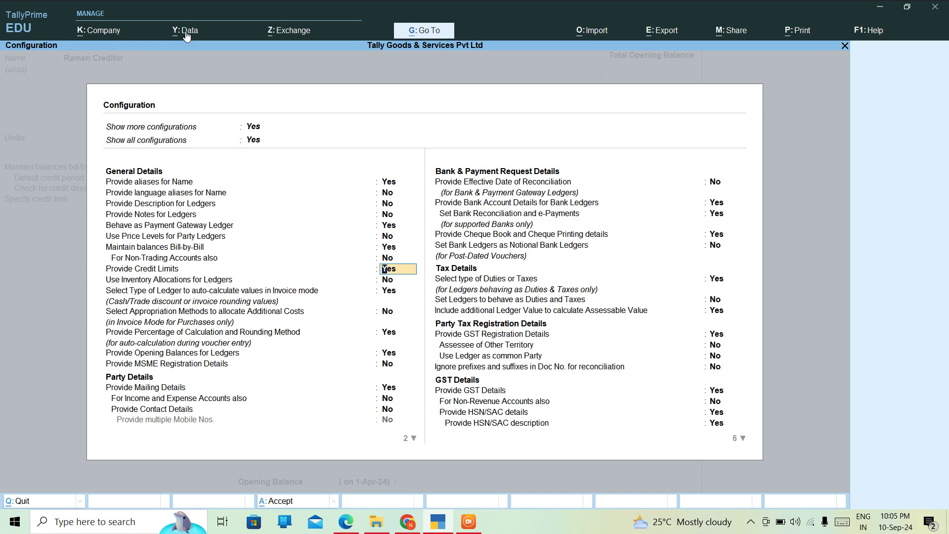
{"action": "key", "text": "n"}
{"action": "key", "text": "Return"}
{"action": "key", "text": "Up"}
{"action": "type", "text": "y"}
{"action": "key", "text": "Return"}
{"action": "key", "text": "ctrl+a"}
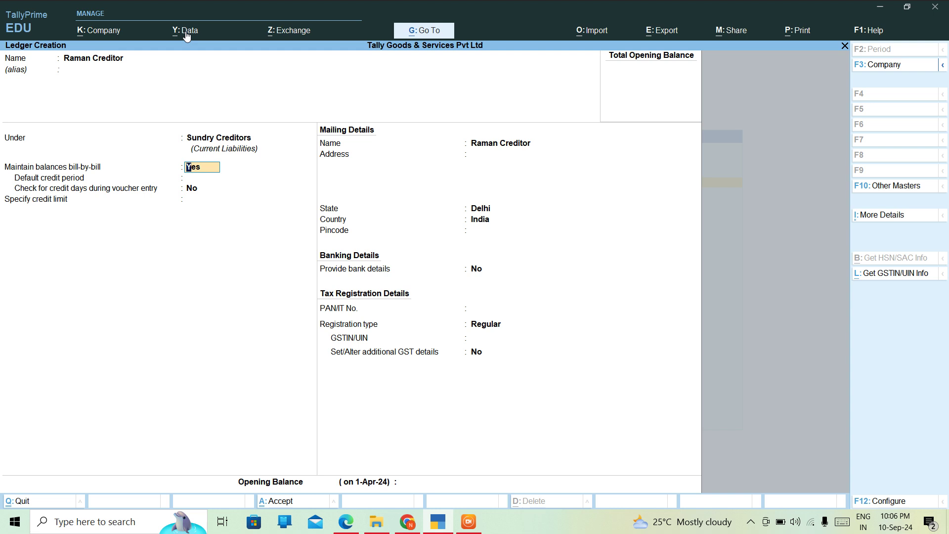
Fill in the ledger's credit terms: default credit period 2 days, credit-days check during voucher entry Yes, credit limit 24,000.
{"action": "key", "text": "Return"}
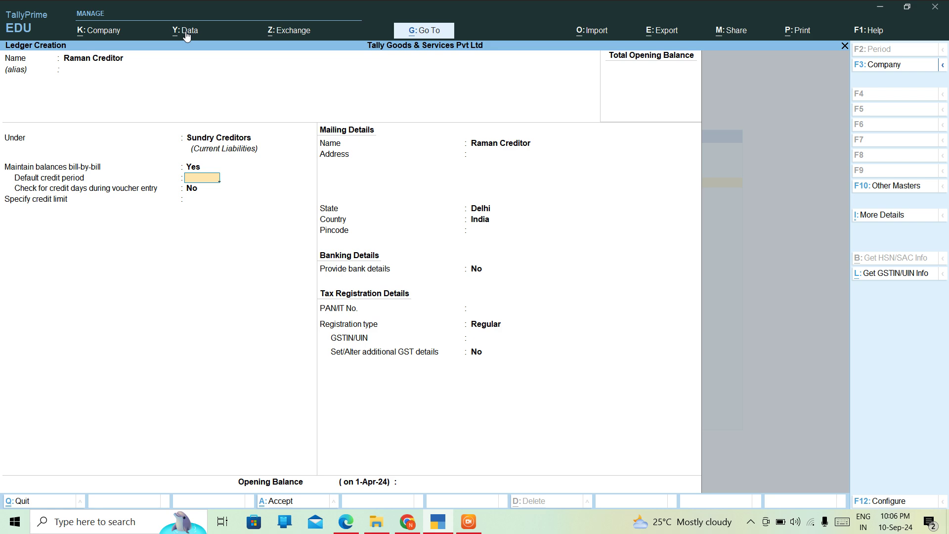
{"action": "type", "text": "2"}
{"action": "key", "text": "Return"}
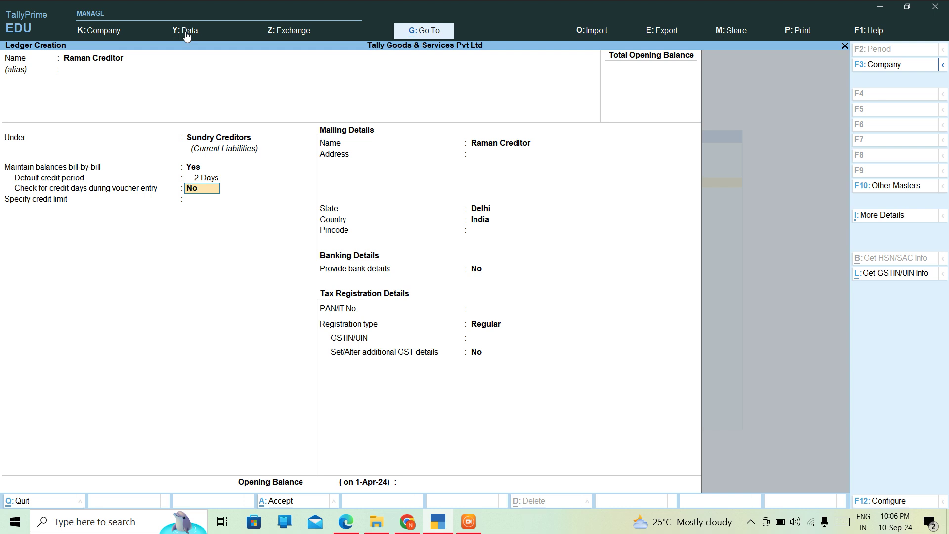
{"action": "type", "text": "y"}
{"action": "key", "text": "Return"}
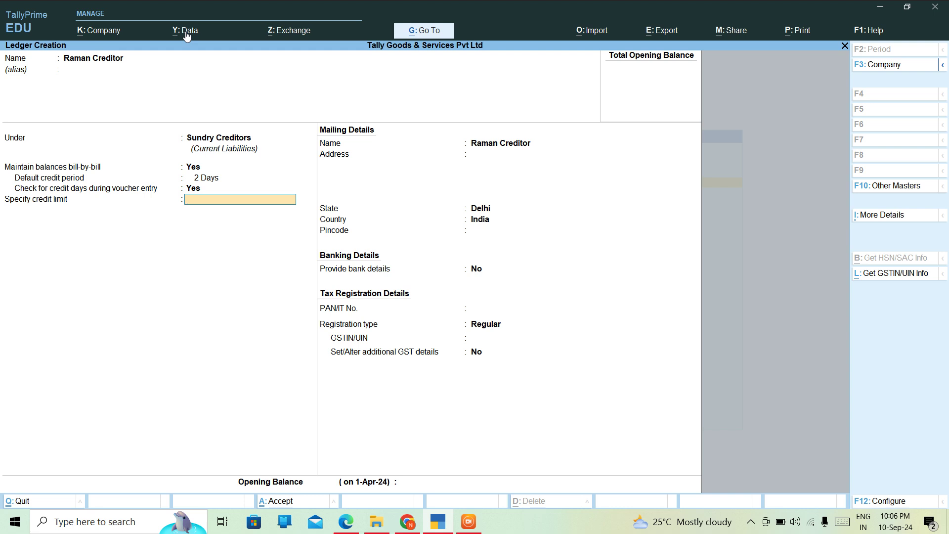
{"action": "type", "text": "24000"}
{"action": "key", "text": "Return"}
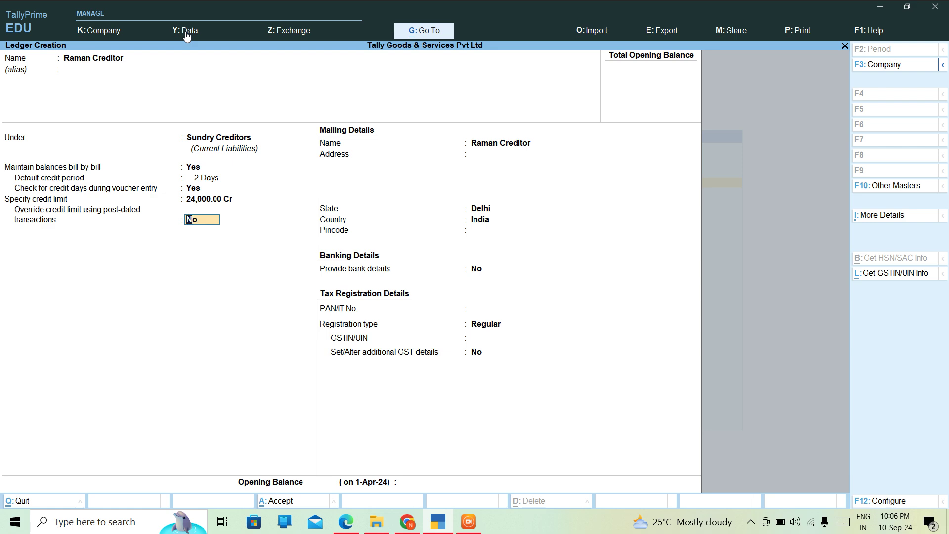
Rename the ledger with the debtor party's name and place it under Sundry Debtors.
{"action": "key", "text": "Up"}
{"action": "key", "text": "Up"}
{"action": "key", "text": "Up"}
{"action": "key", "text": "Up"}
{"action": "key", "text": "Up"}
{"action": "key", "text": "Up"}
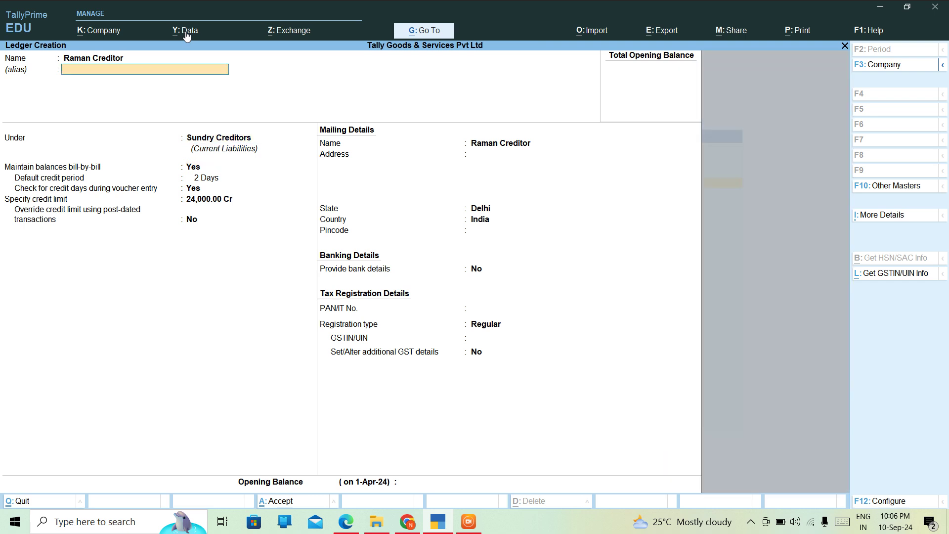
{"action": "type", "text": "Raman Debto"}
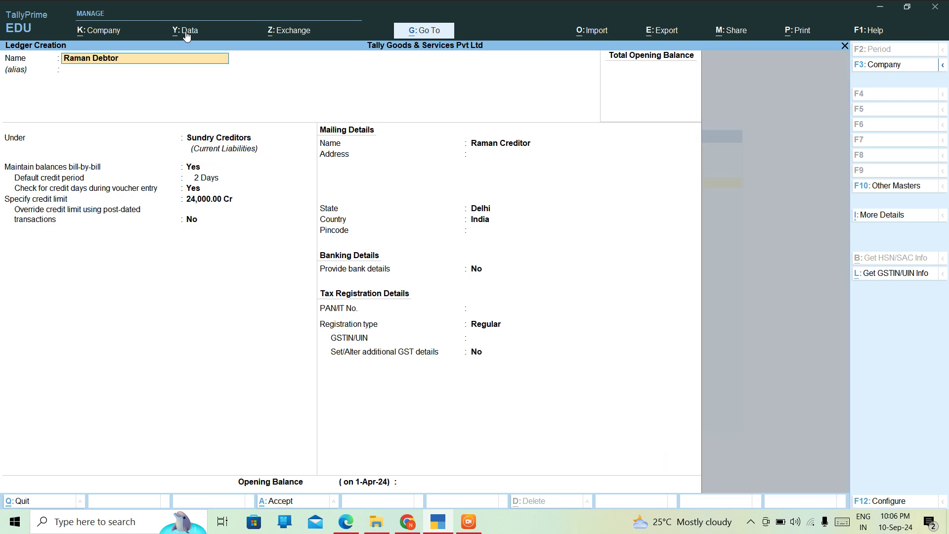
{"action": "key", "text": "Return"}
{"action": "type", "text": "Deb"}
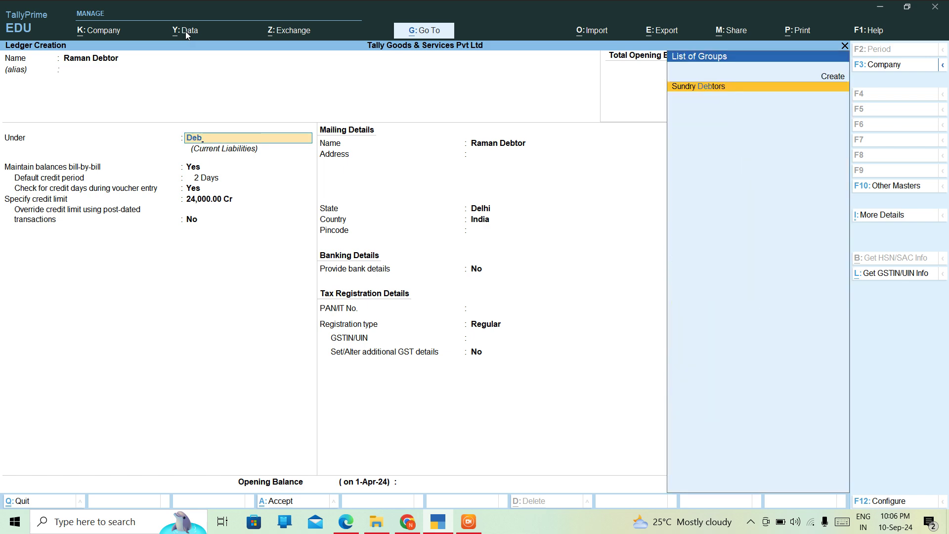
{"action": "key", "text": "Return"}
Keep the remaining credit and mailing details, save the debtor ledger, and return to the gateway.
{"action": "key", "text": "Return"}
{"action": "key", "text": "Return"}
{"action": "key", "text": "Return"}
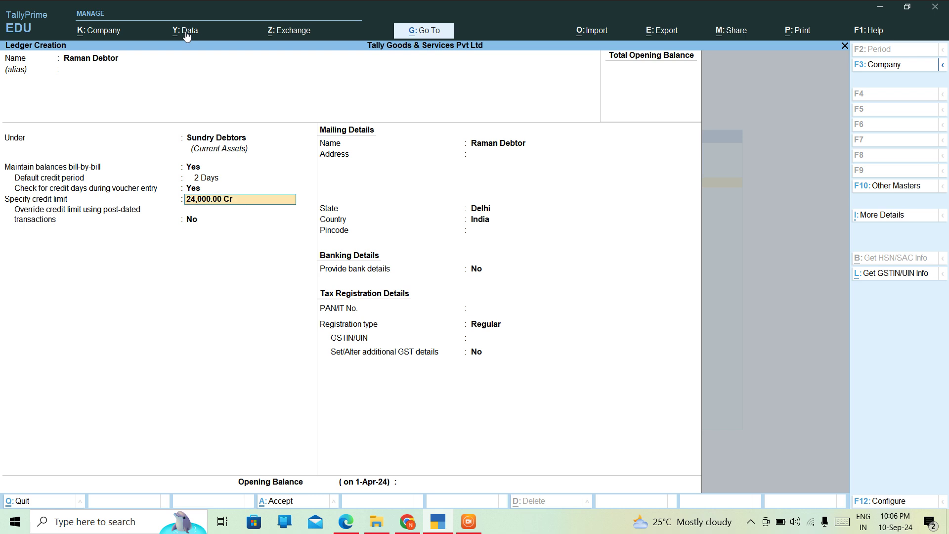
{"action": "key", "text": "Return"}
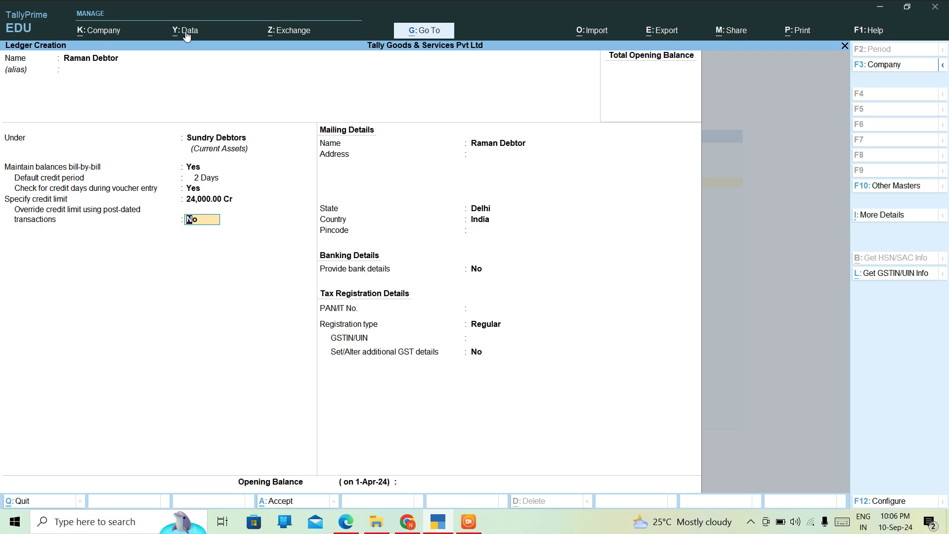
{"action": "key", "text": "Return"}
{"action": "key", "text": "Return"}
{"action": "key", "text": "Return"}
{"action": "key", "text": "Return"}
{"action": "key", "text": "Return"}
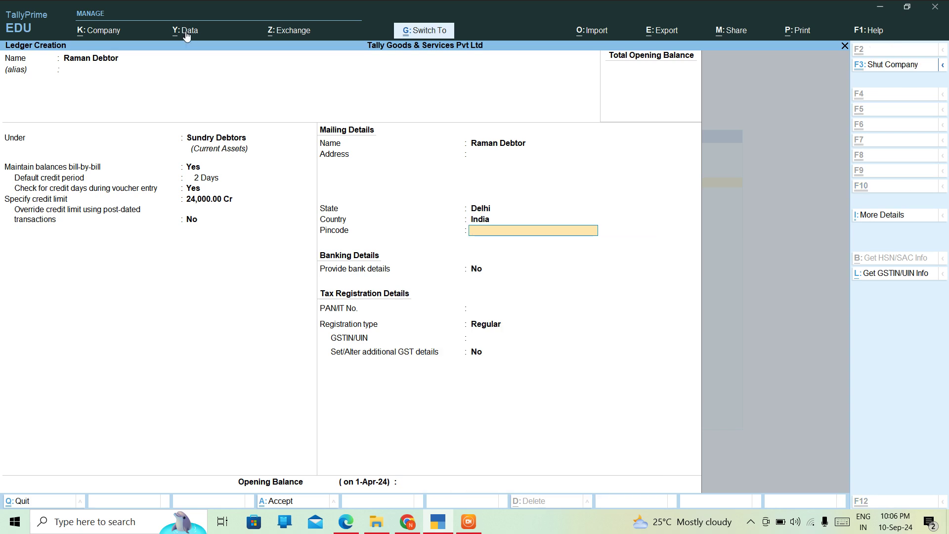
{"action": "key", "text": "ctrl+a"}
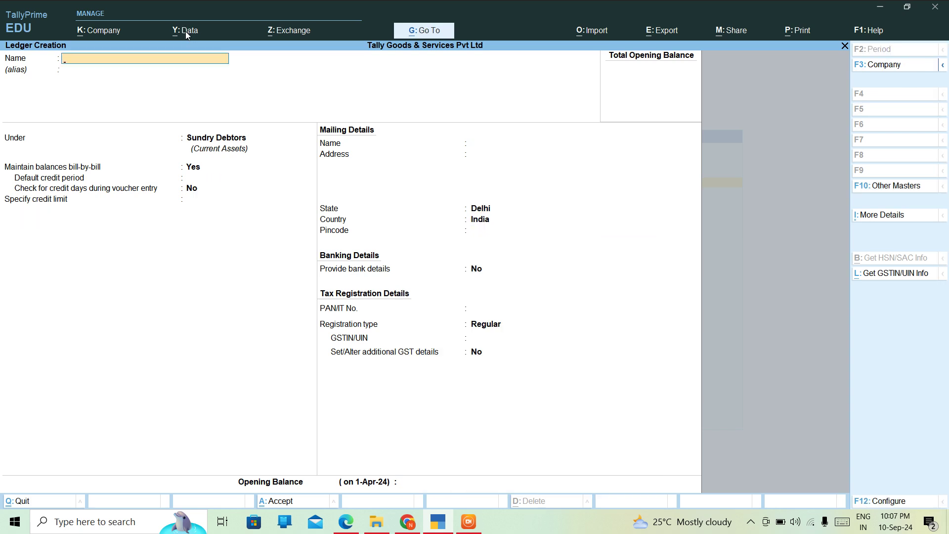
{"action": "key", "text": "Escape"}
{"action": "key", "text": "y"}
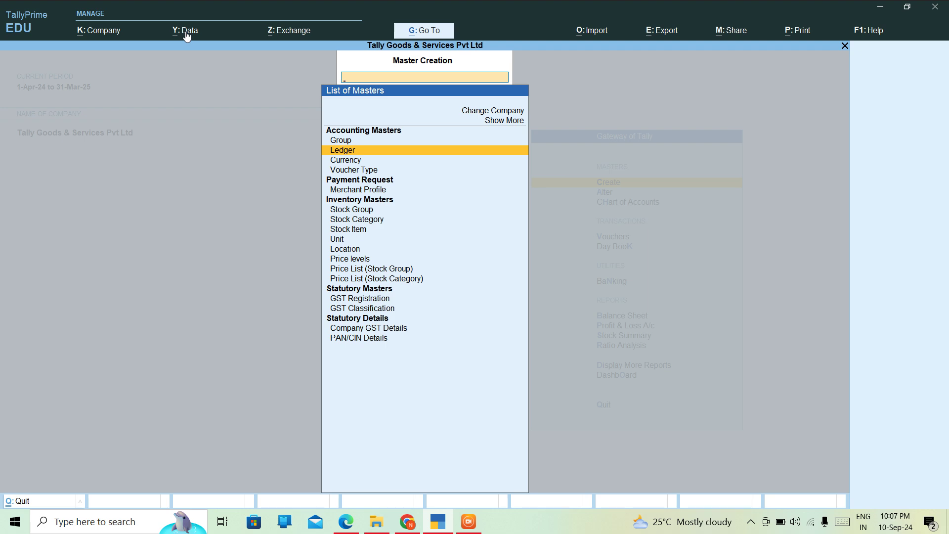
{"action": "key", "text": "Escape"}
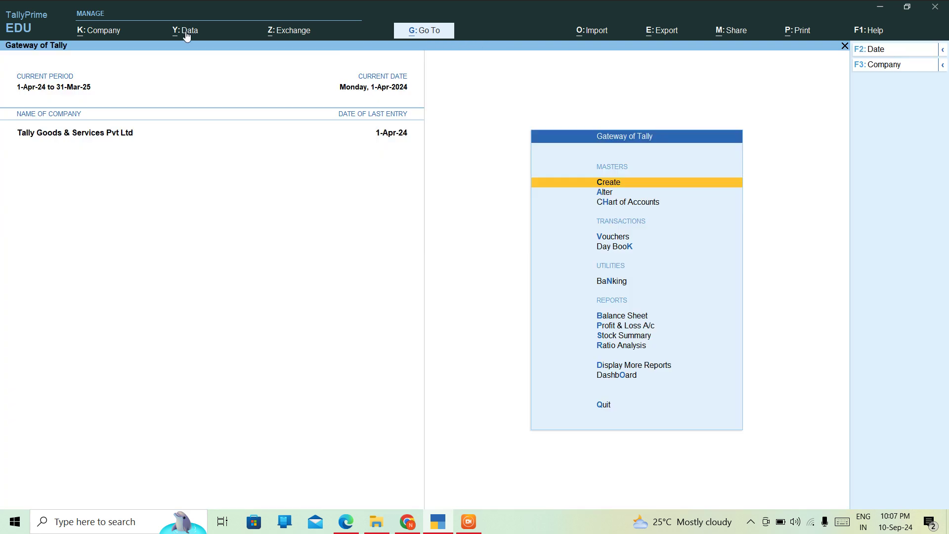
Start a new accounting voucher of the Sales voucher type.
{"action": "key", "text": "Down"}
{"action": "key", "text": "Down"}
{"action": "key", "text": "Down"}
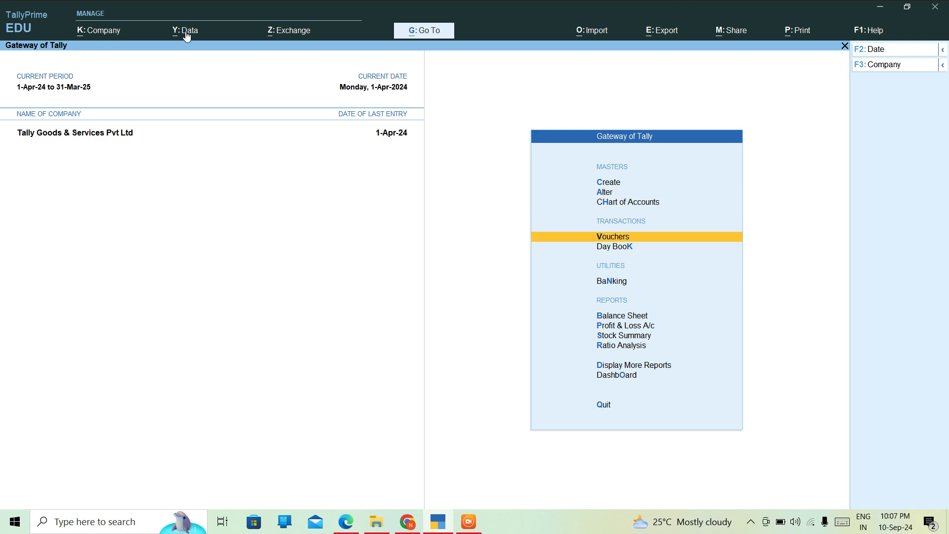
{"action": "key", "text": "Return"}
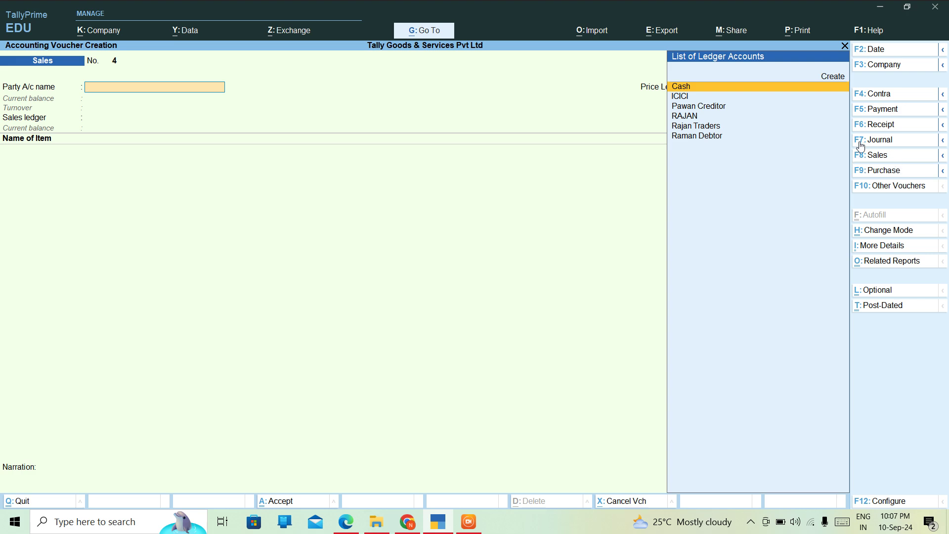
{"action": "key", "text": "F8"}
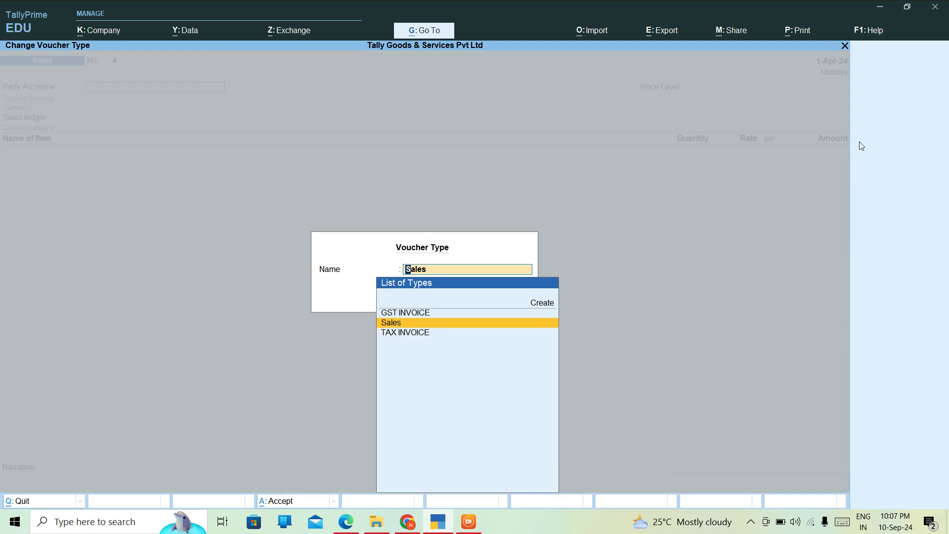
{"action": "key", "text": "Return"}
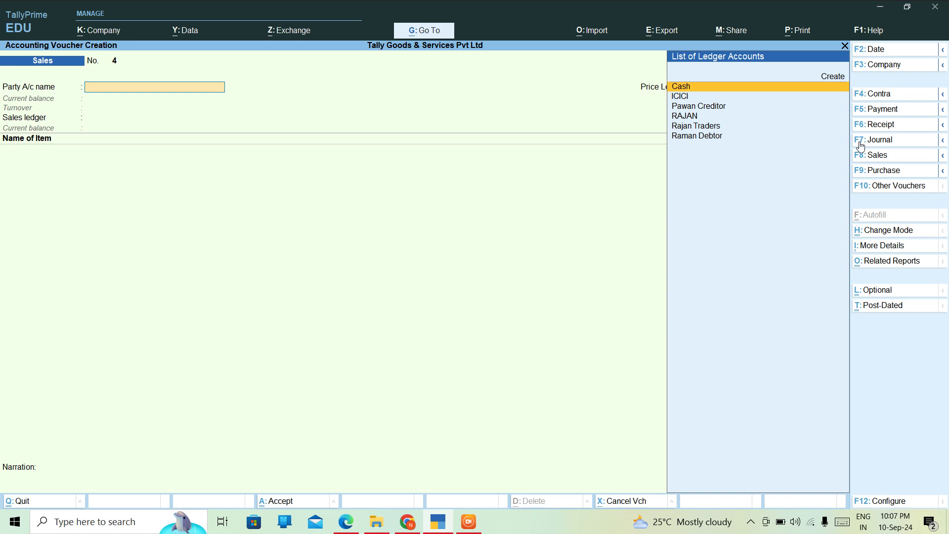
Choose the debtor ledger as the voucher's party with its default details, price level Not Applicable, and the Sales ledger.
{"action": "key", "text": "Down"}
{"action": "key", "text": "Down"}
{"action": "key", "text": "Down"}
{"action": "key", "text": "Down"}
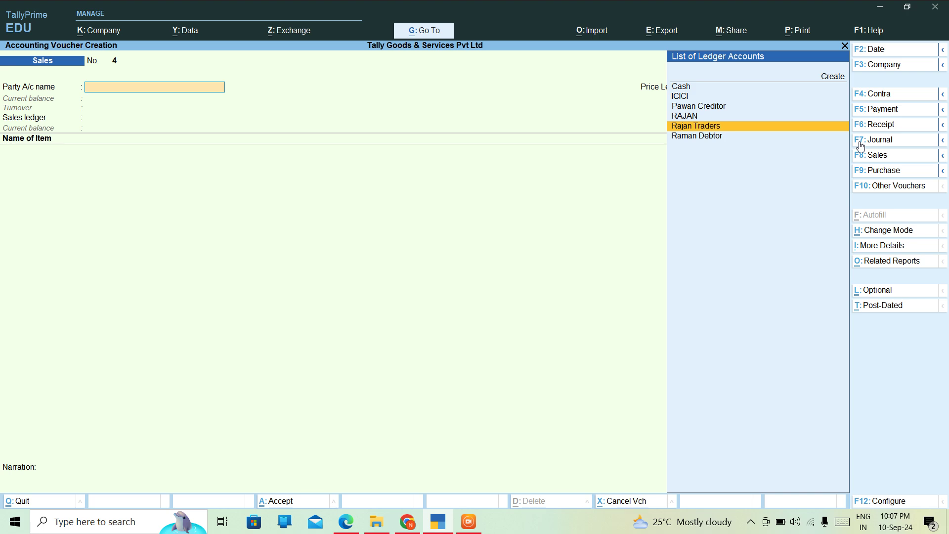
{"action": "key", "text": "Down"}
{"action": "key", "text": "Return"}
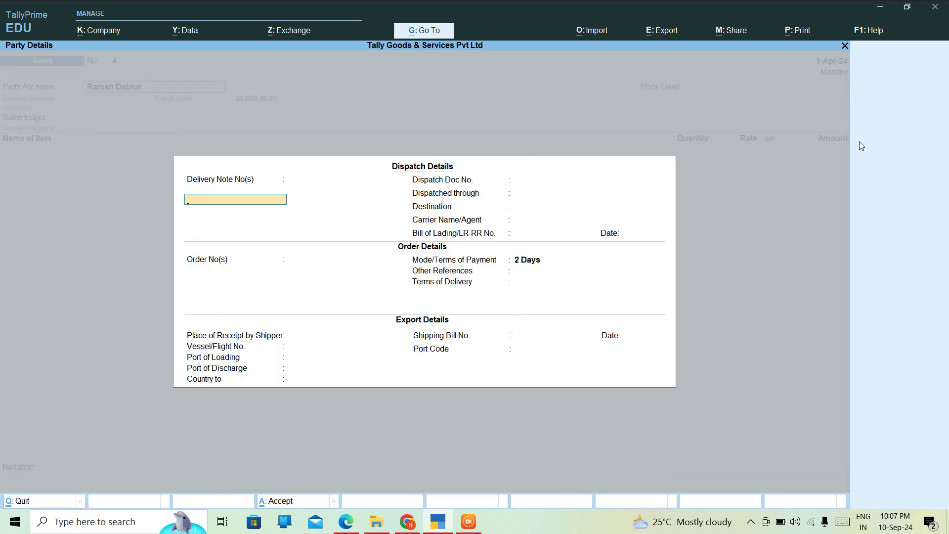
{"action": "key", "text": "ctrl+a"}
{"action": "key", "text": "ctrl+a"}
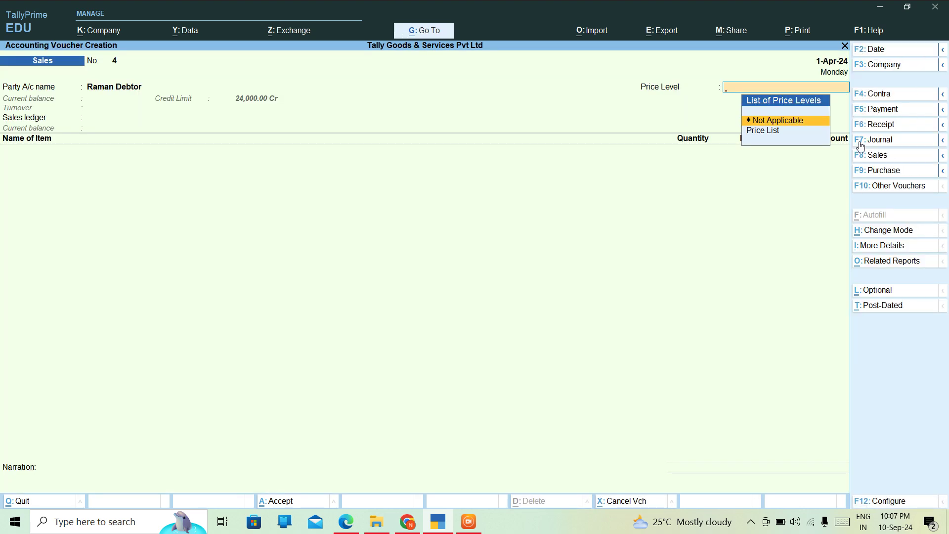
{"action": "key", "text": "Return"}
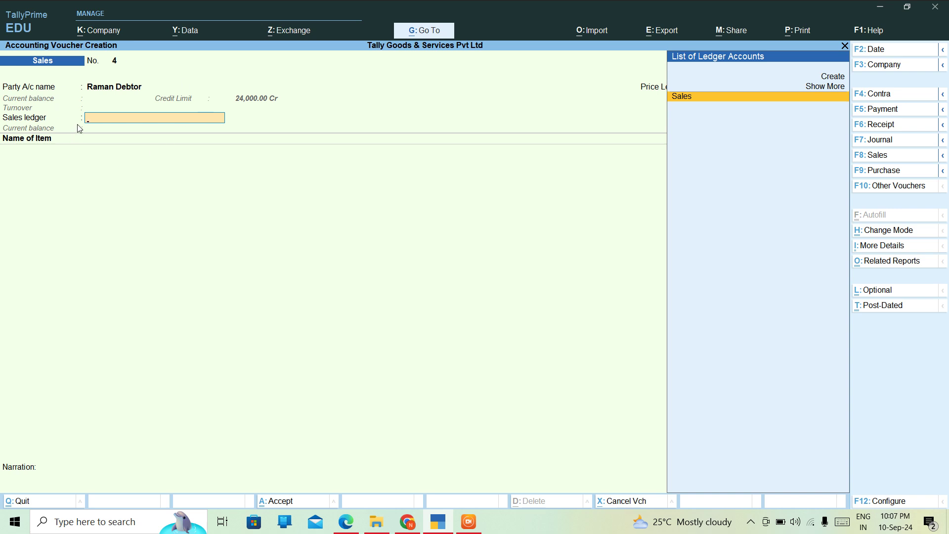
{"action": "key", "text": "Return"}
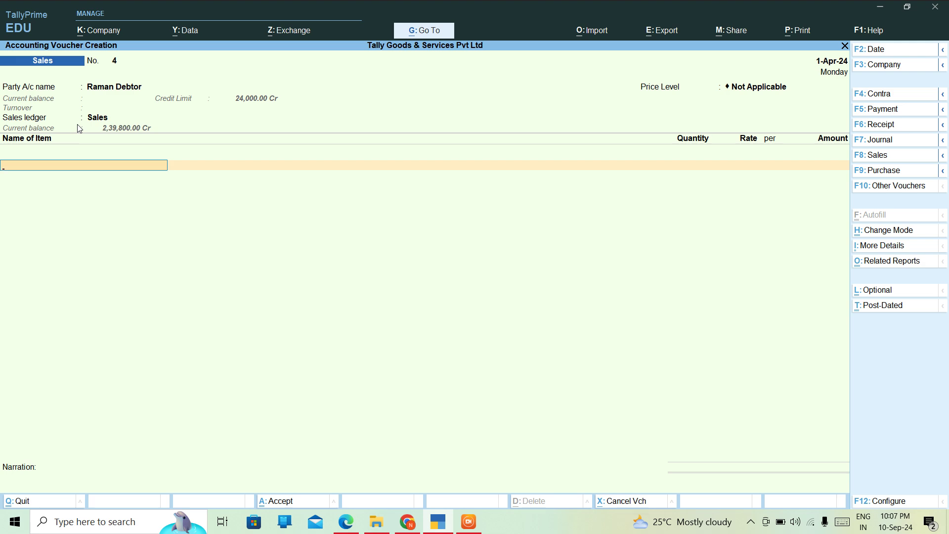
Add the stock item BAJAJ TUBELIGHT with quantity 10 PCS, keeping the default rate.
{"action": "type", "text": "D"}
{"action": "key", "text": "BackSpace"}
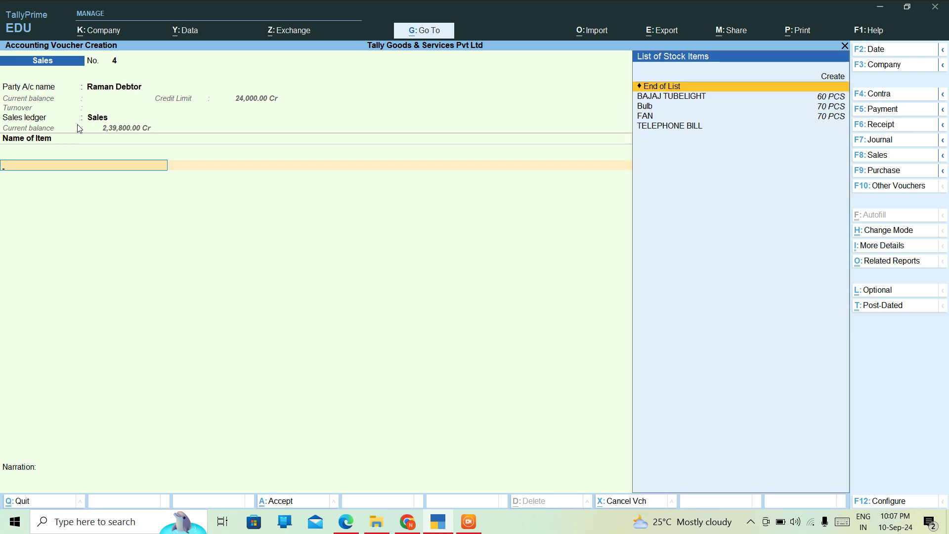
{"action": "key", "text": "Down"}
{"action": "key", "text": "Down"}
{"action": "key", "text": "Up"}
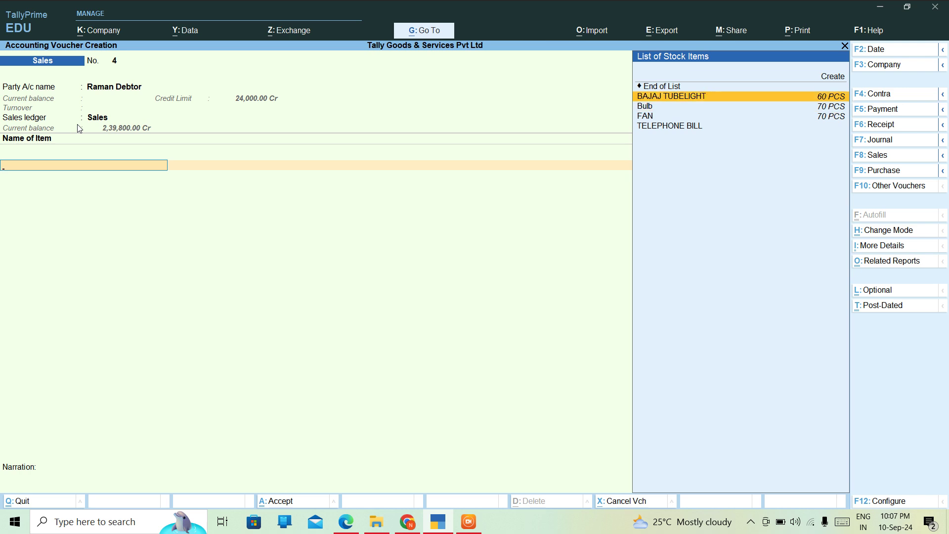
{"action": "key", "text": "Return"}
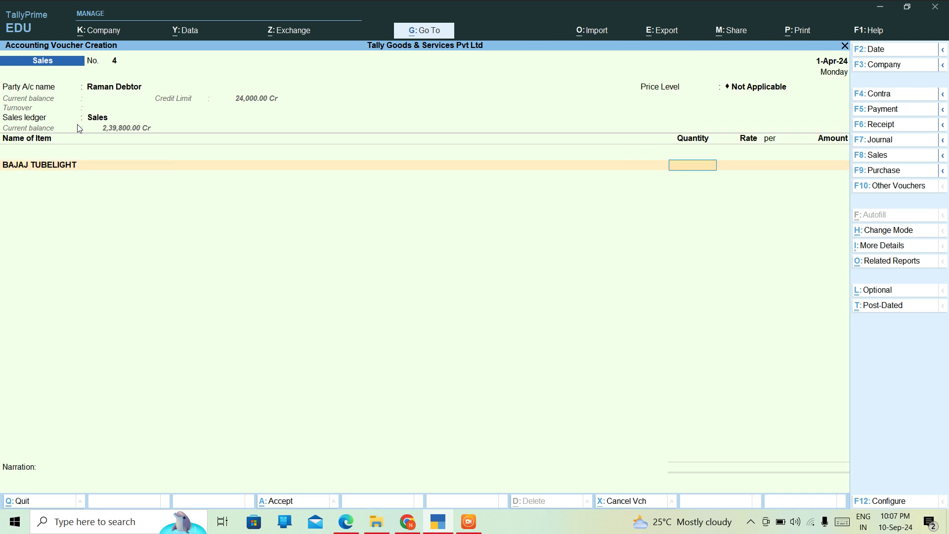
{"action": "type", "text": "10"}
{"action": "key", "text": "Return"}
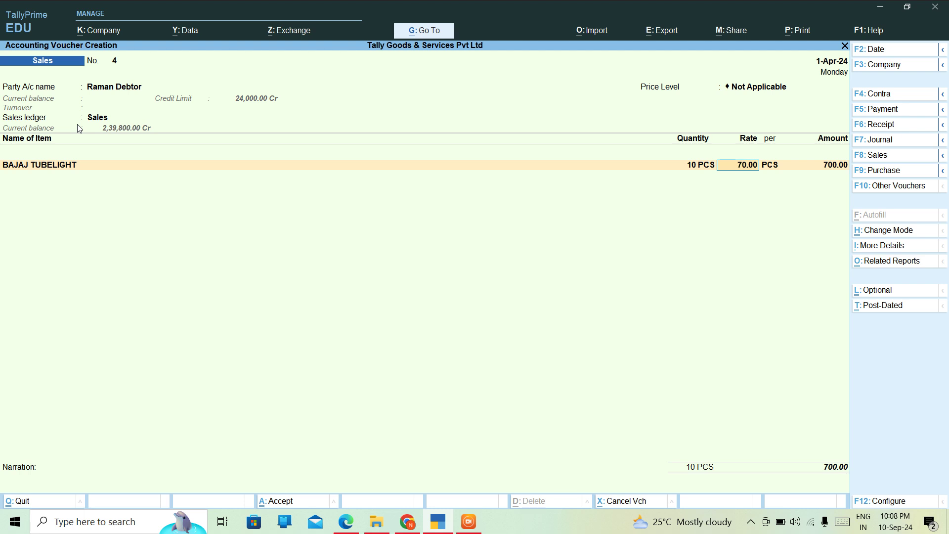
{"action": "key", "text": "Return"}
{"action": "key", "text": "Return"}
End the item list and save the sales voucher with the e-invoice bill-to and ship-to places left blank.
{"action": "key", "text": "Return"}
{"action": "key", "text": "Return"}
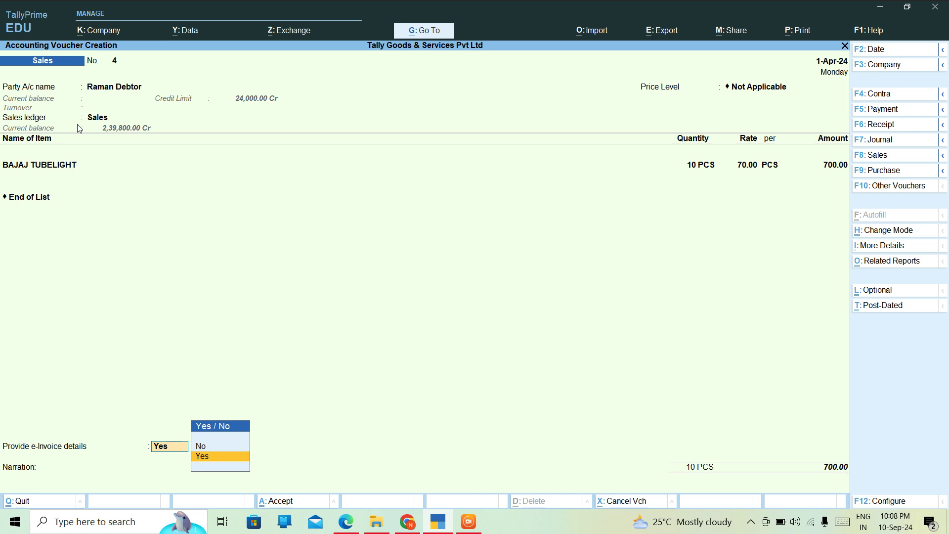
{"action": "key", "text": "Return"}
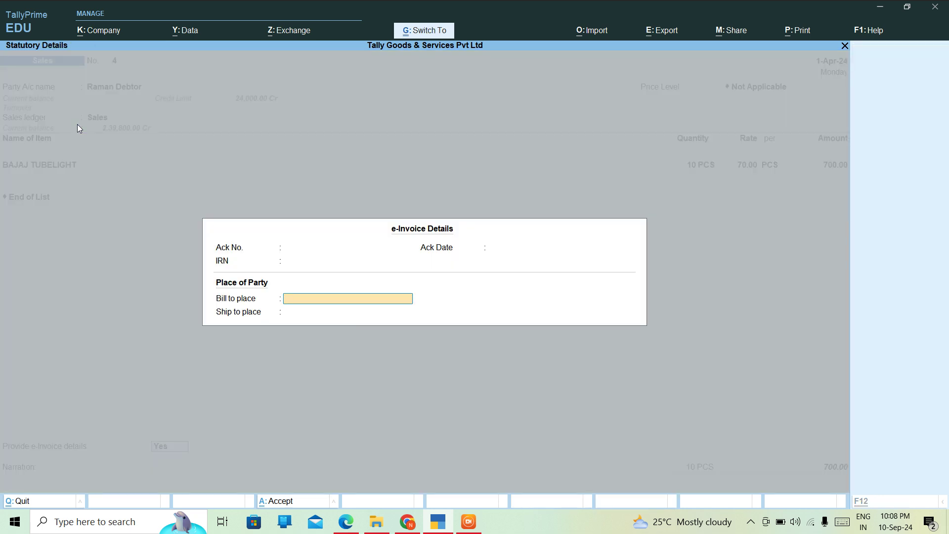
{"action": "key", "text": "Return"}
{"action": "key", "text": "Return"}
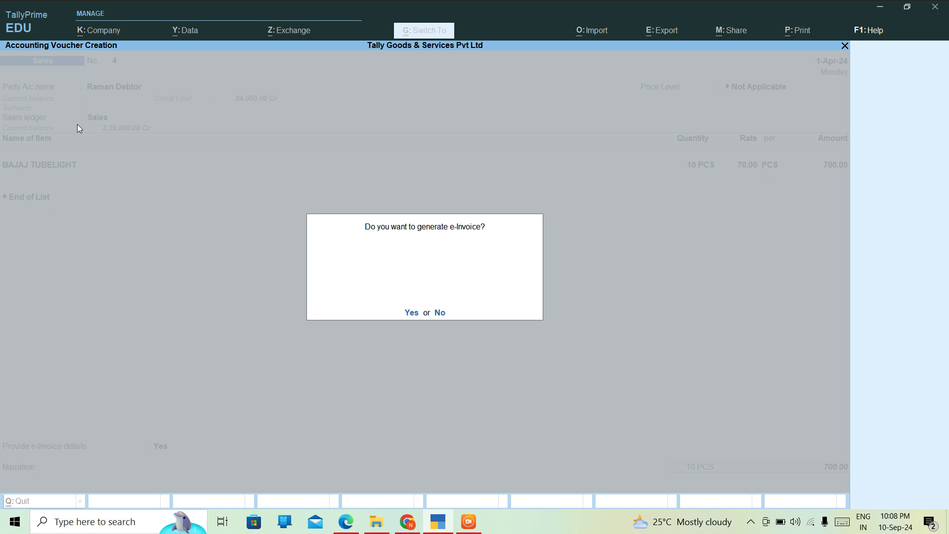
{"action": "key", "text": "Return"}
{"action": "key", "text": "Return"}
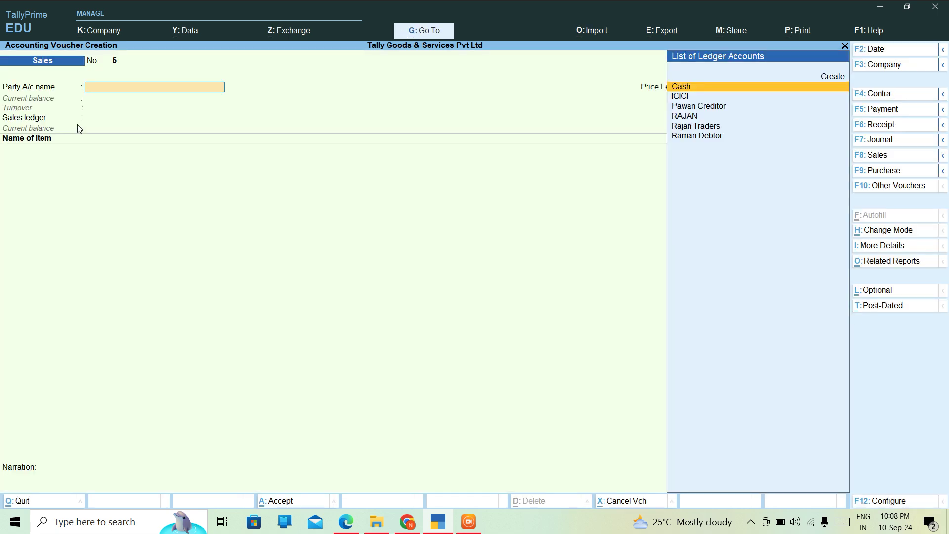
Select the debtor ledger as party in the next sales voucher and check its current balance against the credit limit.
{"action": "key", "text": "Down"}
{"action": "key", "text": "Down"}
{"action": "key", "text": "Down"}
{"action": "key", "text": "Down"}
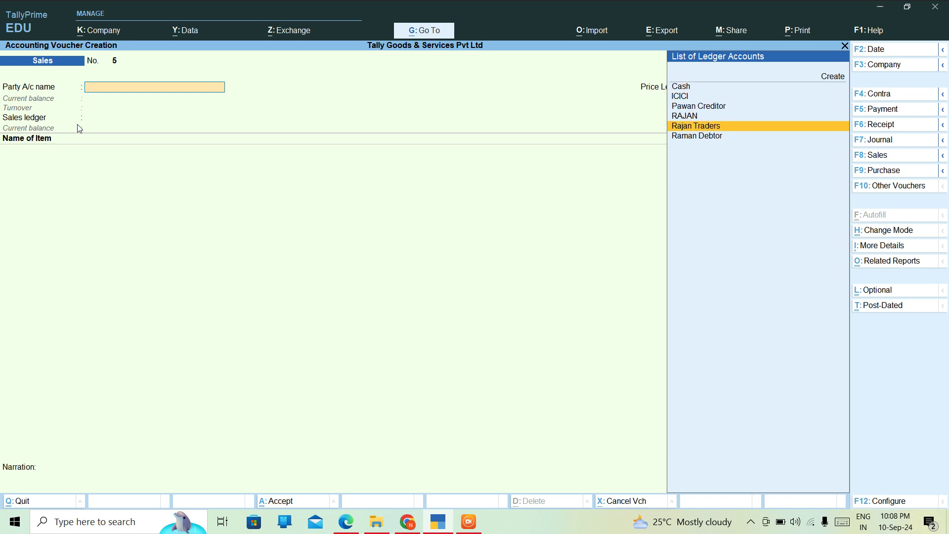
{"action": "key", "text": "Down"}
{"action": "key", "text": "Return"}
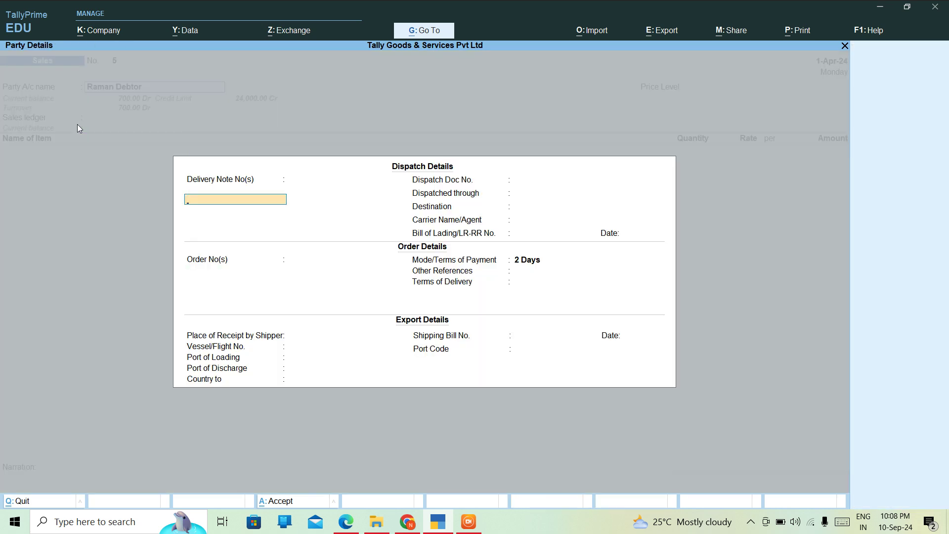
{"action": "key", "text": "Escape"}
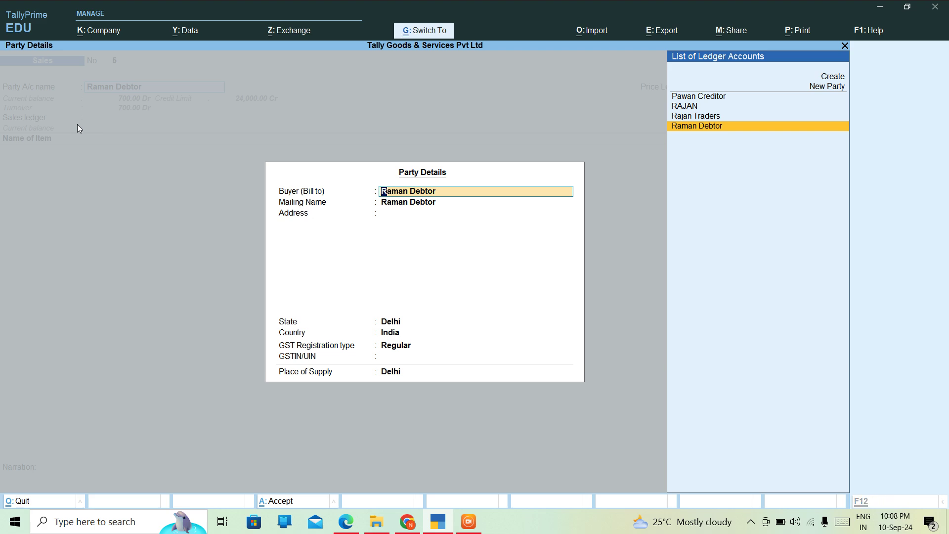
{"action": "key", "text": "ctrl+a"}
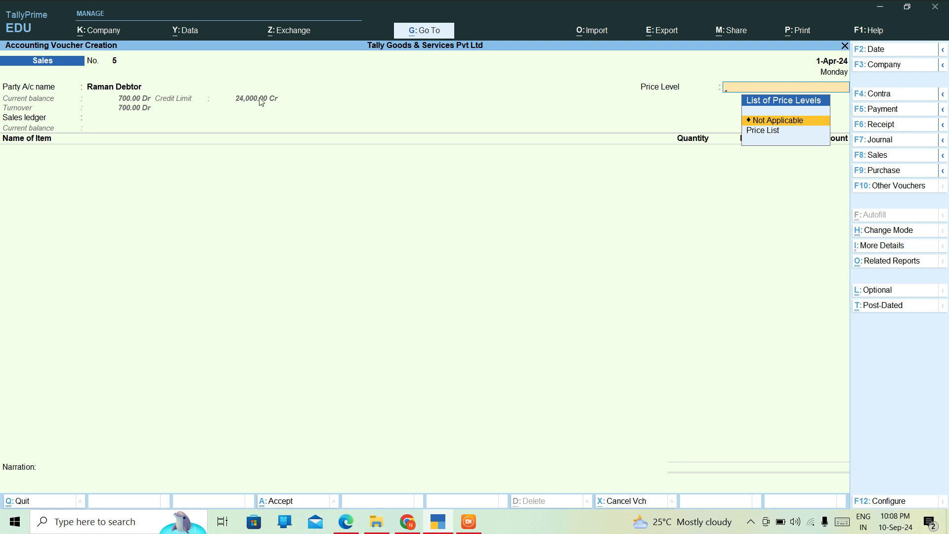
Discard the unfinished sales voucher and return to the gateway.
{"action": "key", "text": "Escape"}
{"action": "key", "text": "n"}
{"action": "key", "text": "Escape"}
{"action": "key", "text": "n"}
{"action": "key", "text": "Escape"}
{"action": "key", "text": "y"}
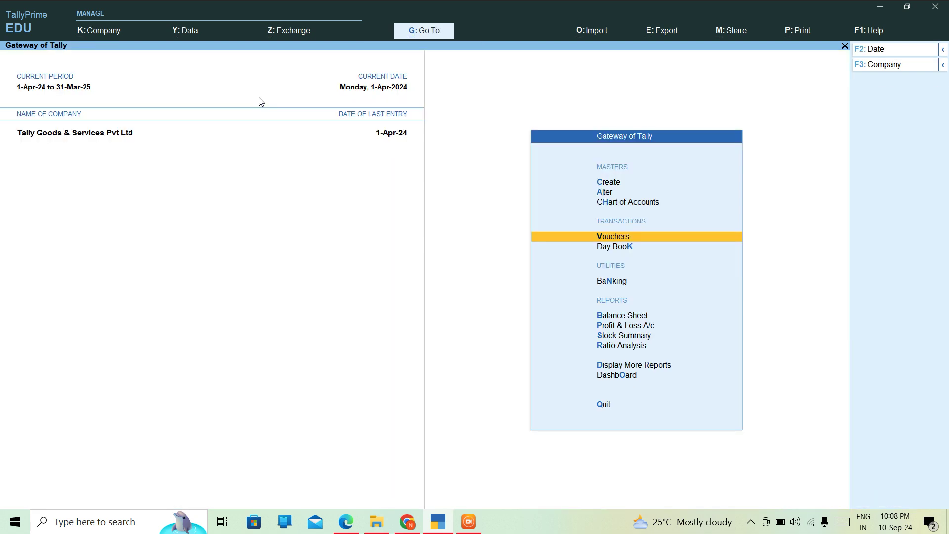
Review the debtor's saved sales voucher no. 4 from the Day Book and close it without changes.
{"action": "key", "text": "Down"}
{"action": "key", "text": "Return"}
{"action": "key", "text": "Down"}
{"action": "key", "text": "Down"}
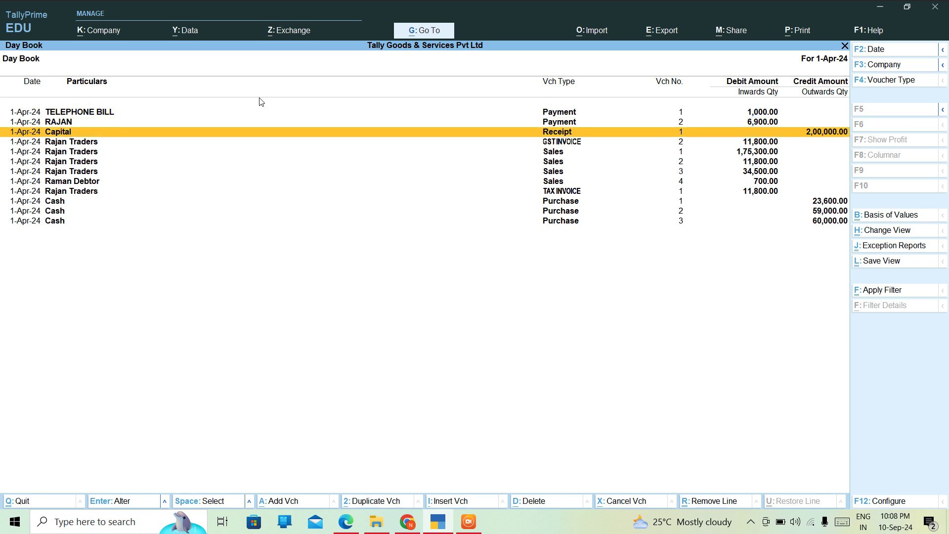
{"action": "key", "text": "Down"}
{"action": "key", "text": "Down"}
{"action": "key", "text": "Down"}
{"action": "key", "text": "Down"}
{"action": "key", "text": "Down"}
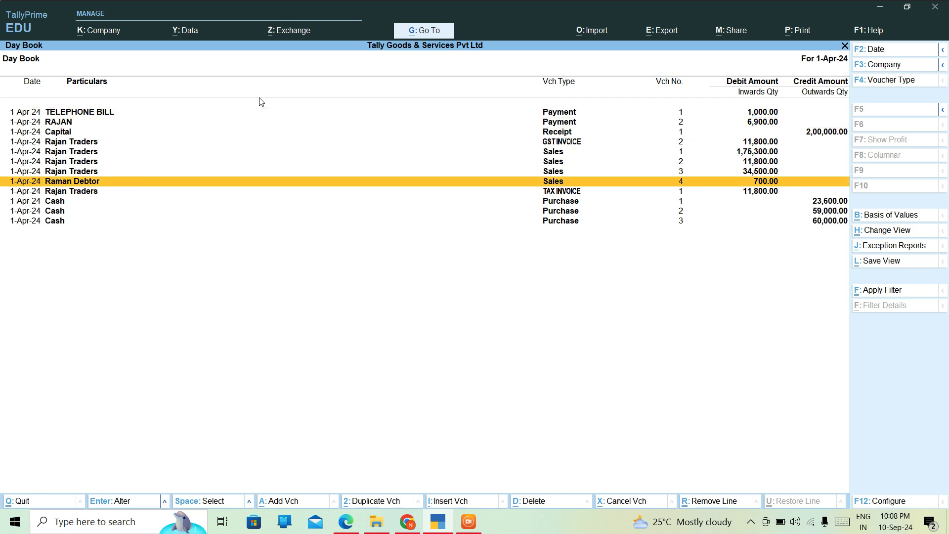
{"action": "key", "text": "Return"}
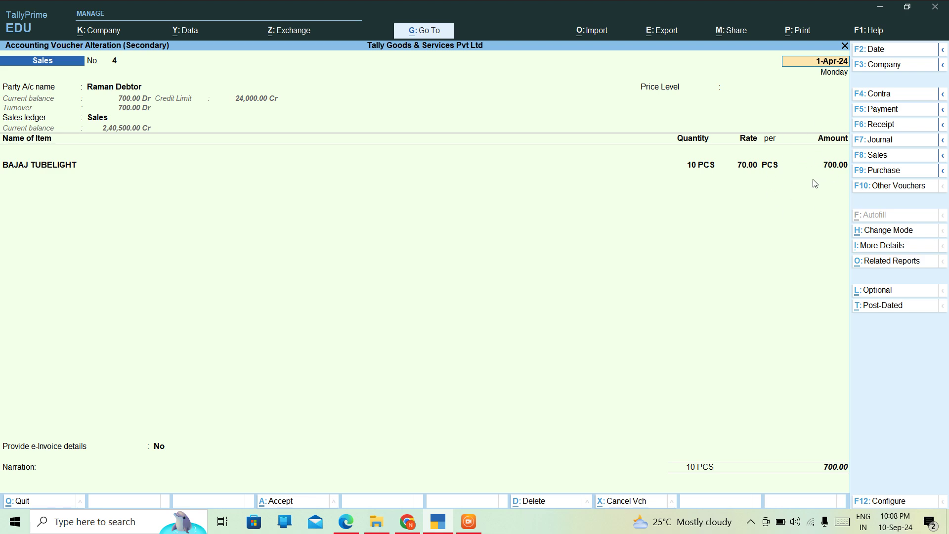
{"action": "key", "text": "Escape"}
{"action": "key", "text": "y"}
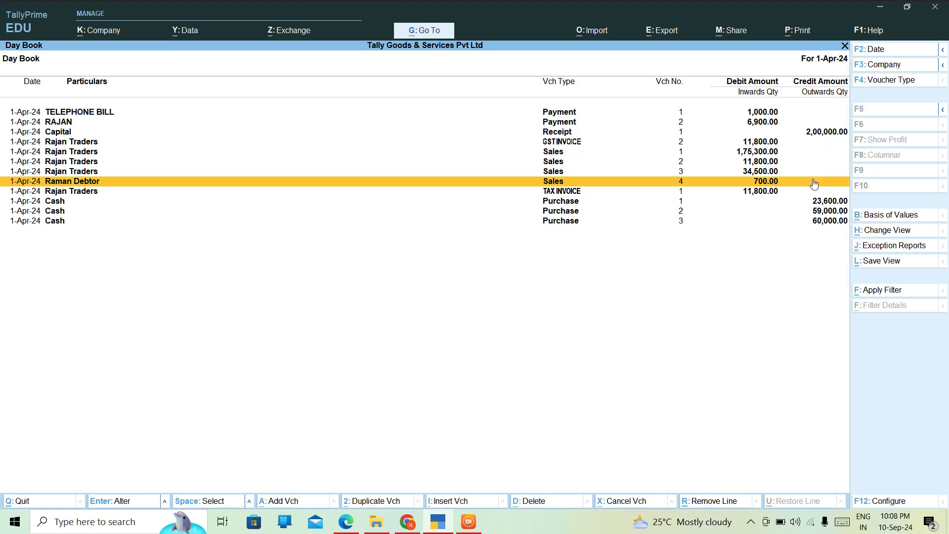
Leave the Day Book and start a new Sales voucher.
{"action": "key", "text": "Escape"}
{"action": "key", "text": "Up"}
{"action": "key", "text": "Return"}
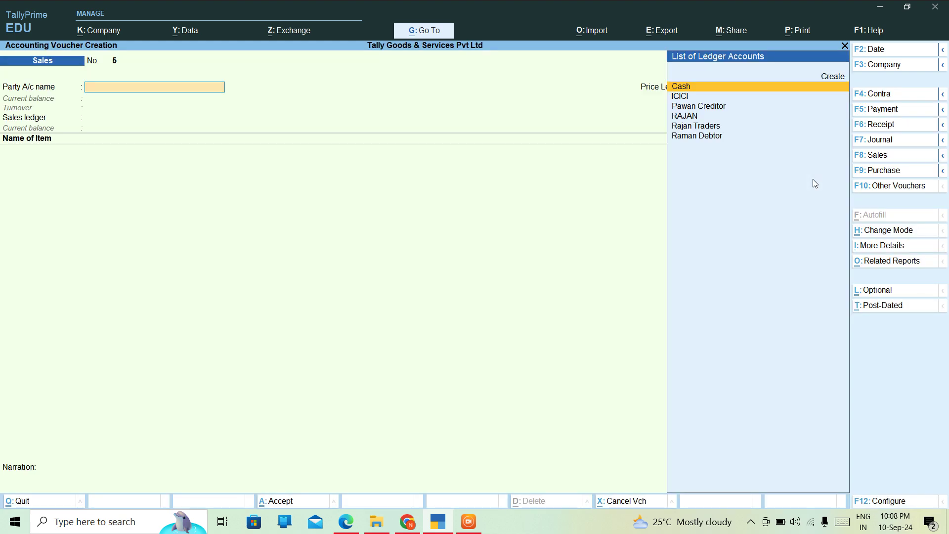
Fill in the new voucher's header: debtor ledger as party with default details, price level Not Applicable, and Sales as the sales ledger.
{"action": "key", "text": "Down"}
{"action": "key", "text": "Down"}
{"action": "key", "text": "Down"}
{"action": "key", "text": "Down"}
{"action": "key", "text": "Down"}
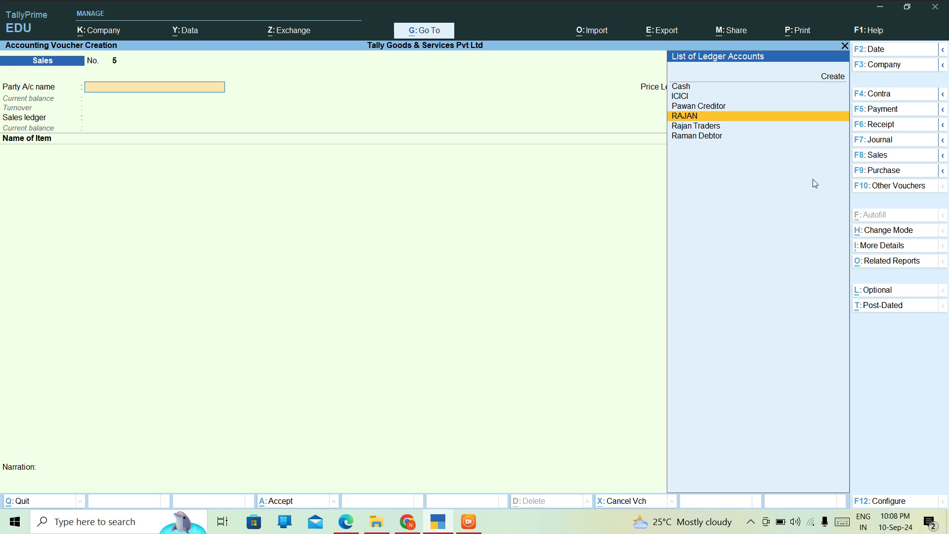
{"action": "key", "text": "Return"}
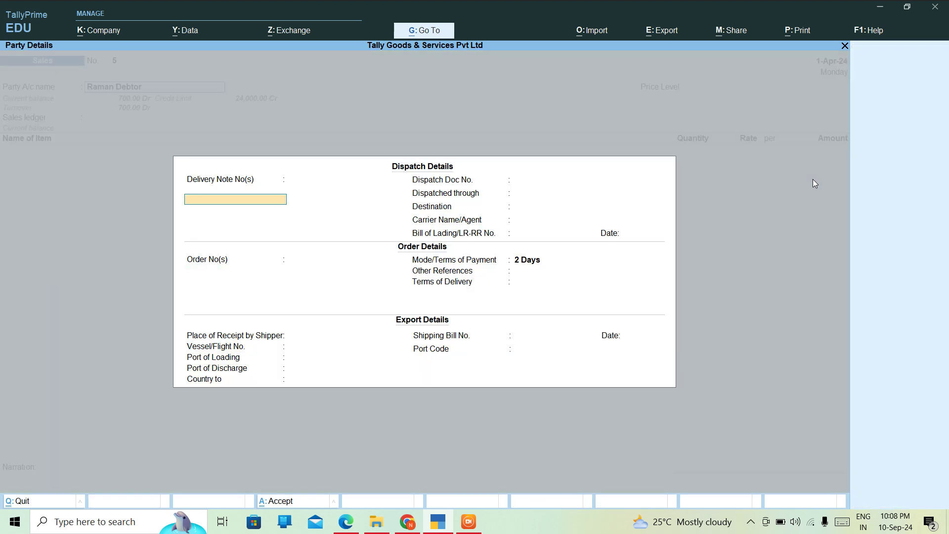
{"action": "key", "text": "ctrl+a"}
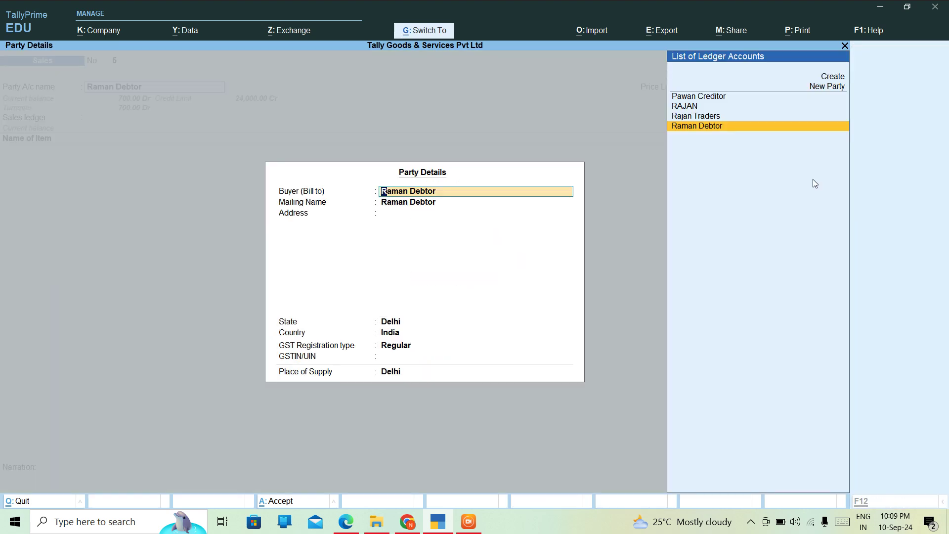
{"action": "key", "text": "ctrl+a"}
{"action": "key", "text": "Return"}
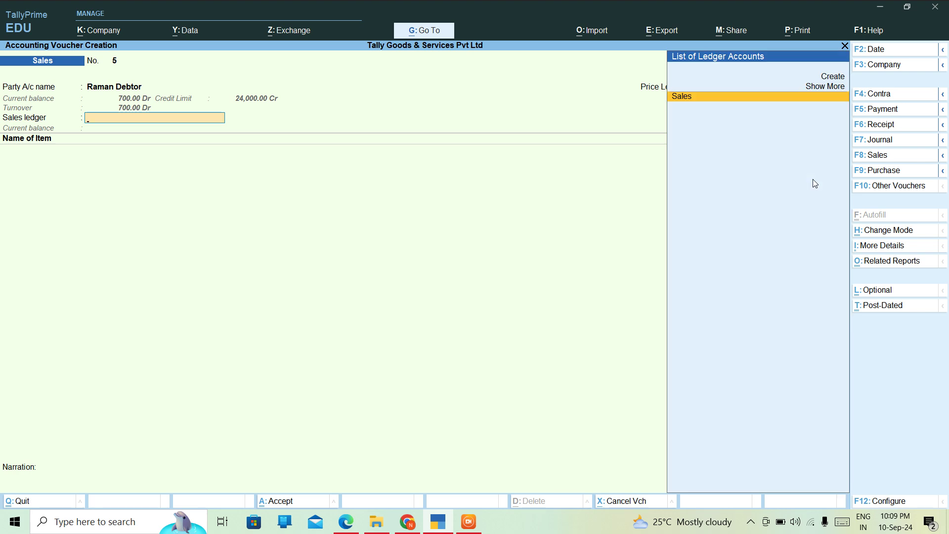
{"action": "key", "text": "Return"}
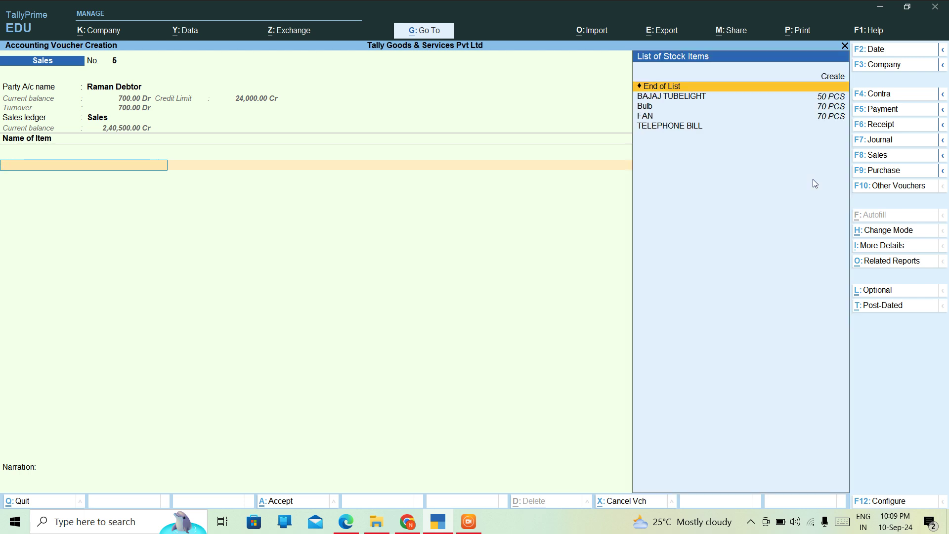
Enter BAJAJ TUBELIGHT as the first item, quantity 10 PCS, at the default rate.
{"action": "key", "text": "Down"}
{"action": "key", "text": "Return"}
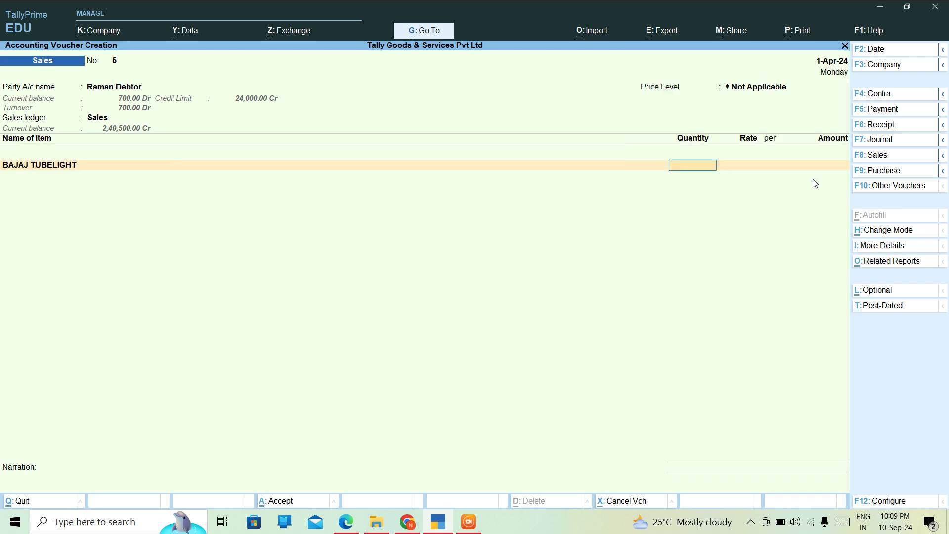
{"action": "type", "text": "10"}
{"action": "key", "text": "Return"}
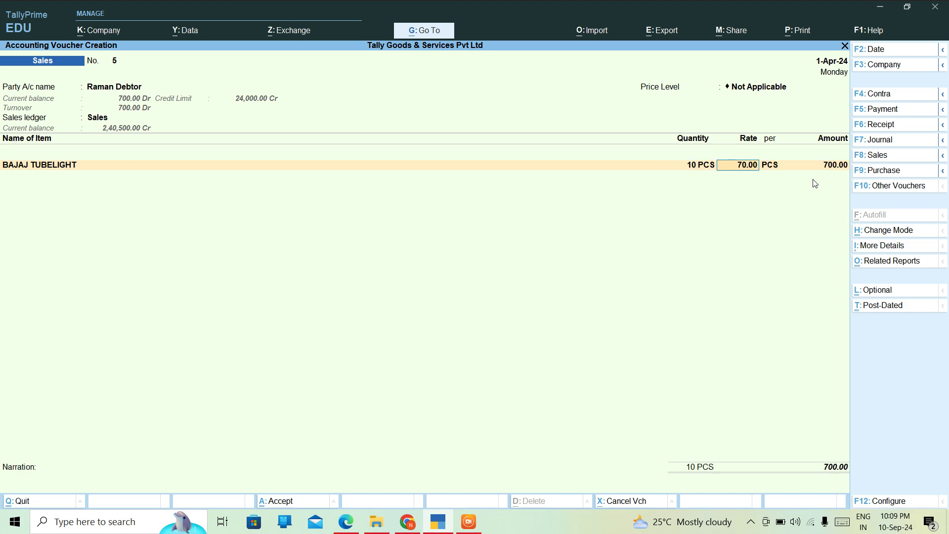
{"action": "key", "text": "Return"}
{"action": "key", "text": "Return"}
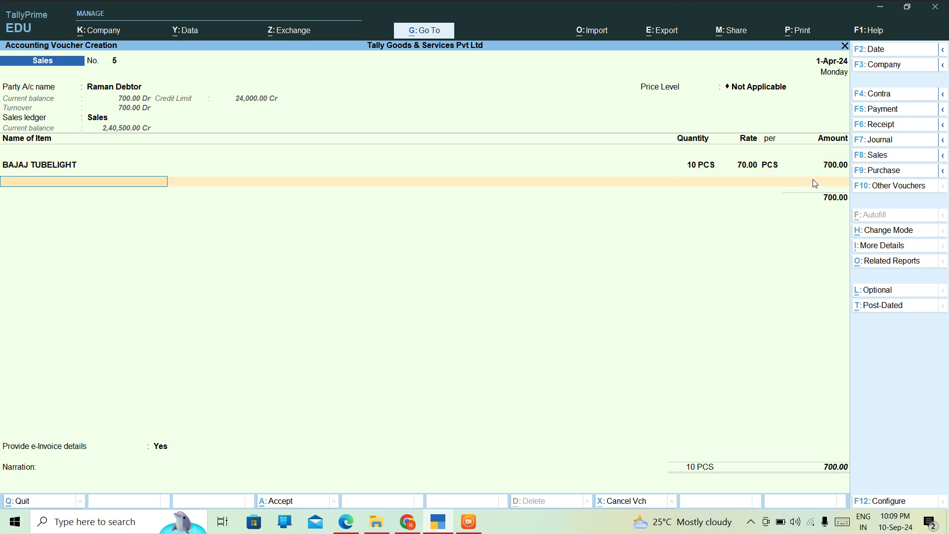
Enter Bulb as the second item, quantity 10 PCS, at the default rate.
{"action": "type", "text": "B"}
{"action": "key", "text": "Down"}
{"action": "key", "text": "Down"}
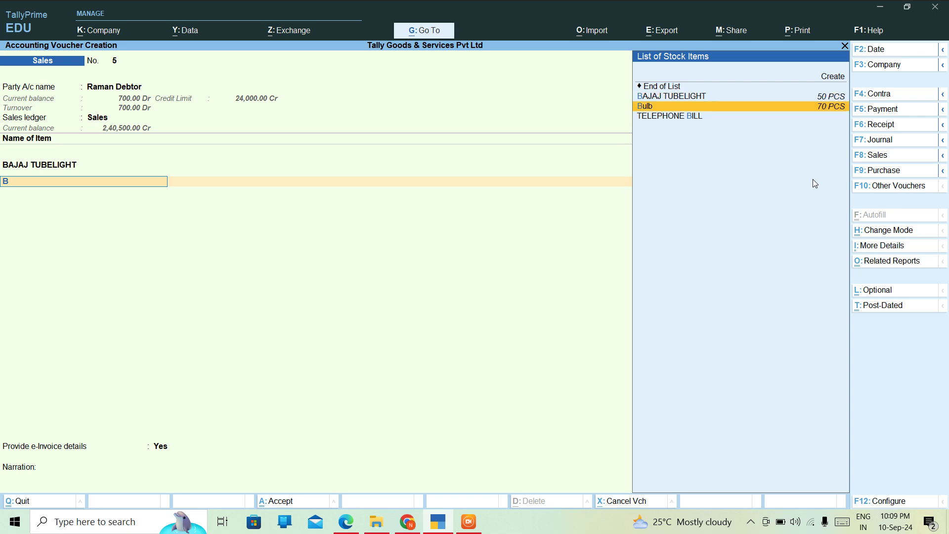
{"action": "key", "text": "Return"}
{"action": "type", "text": "10"}
{"action": "key", "text": "Return"}
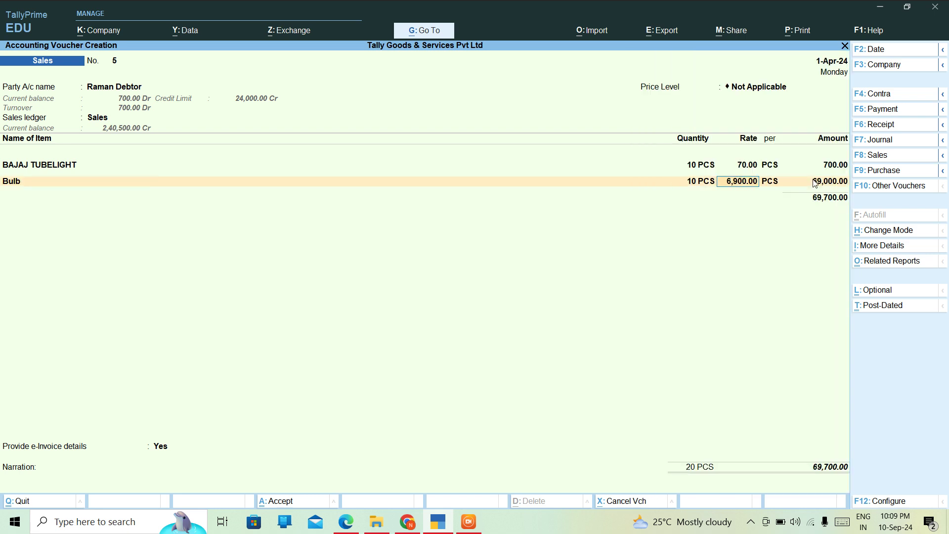
{"action": "key", "text": "Return"}
{"action": "key", "text": "Return"}
{"action": "key", "text": "Return"}
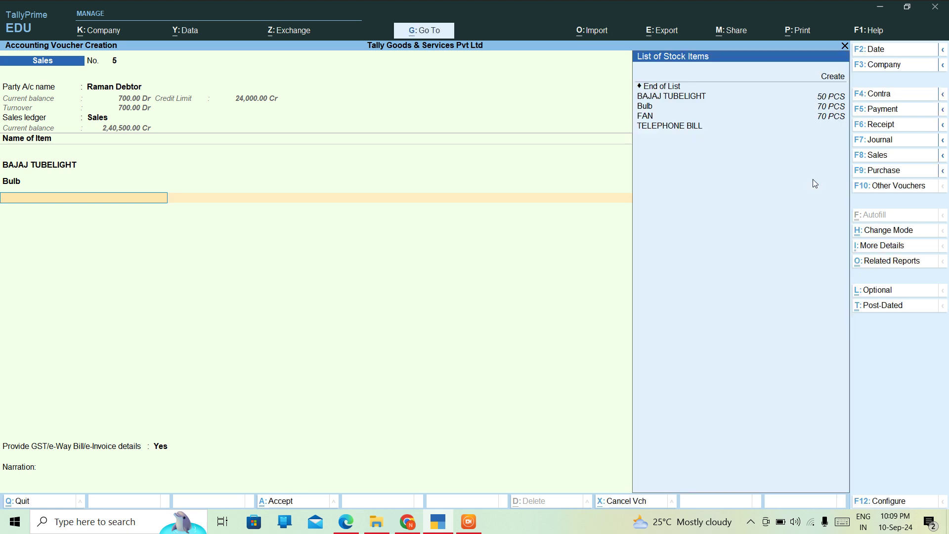
Enter FAN as the third item, quantity 10 PCS, at the default rate.
{"action": "key", "text": "Down"}
{"action": "key", "text": "Down"}
{"action": "key", "text": "Down"}
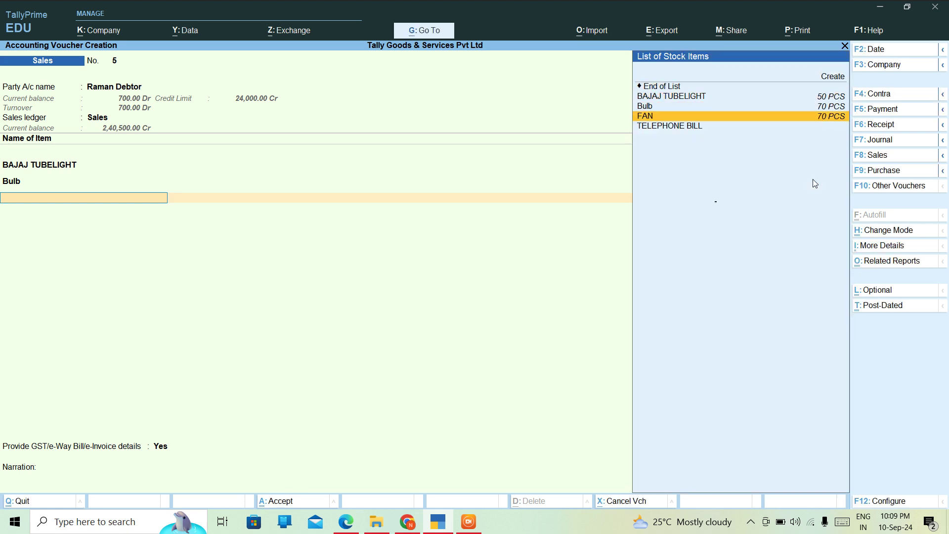
{"action": "key", "text": "Return"}
{"action": "type", "text": "110"}
{"action": "key", "text": "BackSpace"}
{"action": "key", "text": "BackSpace"}
{"action": "type", "text": "0"}
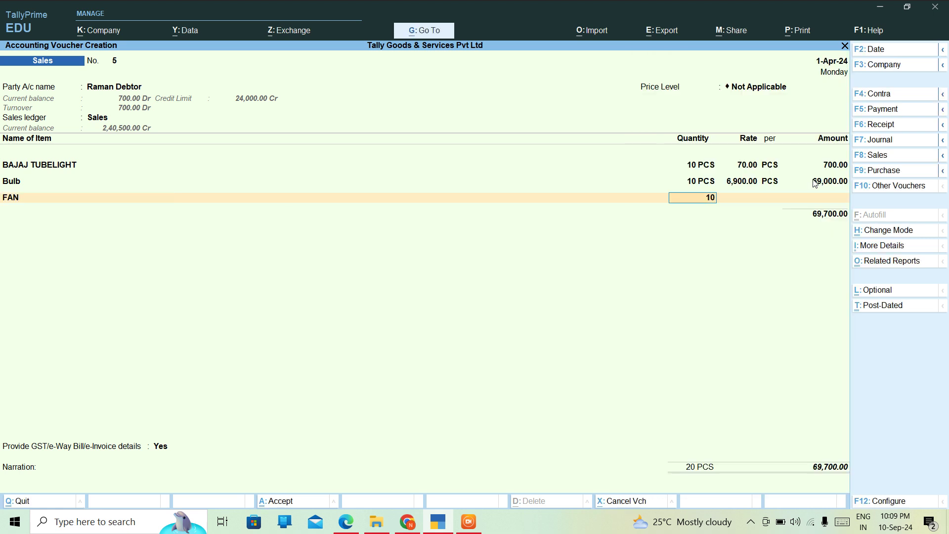
{"action": "key", "text": "Return"}
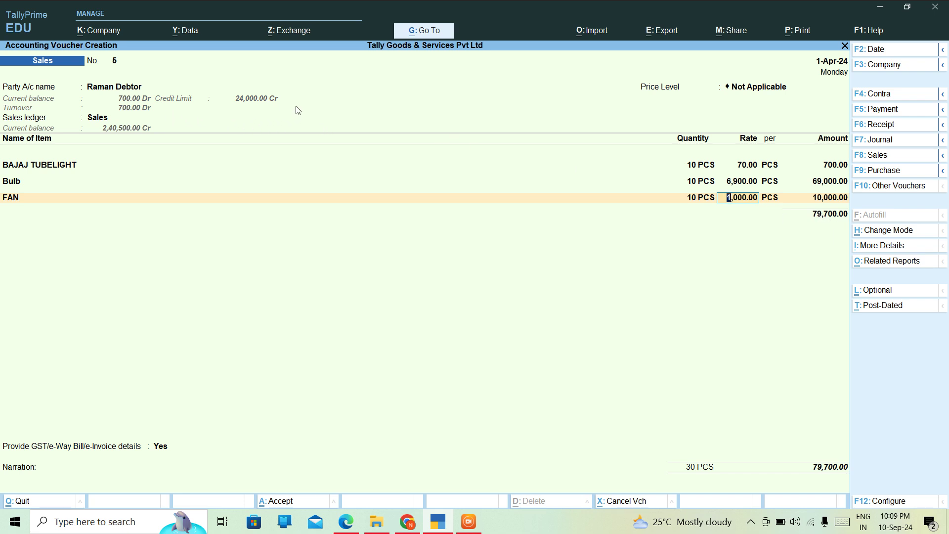
{"action": "key", "text": "Return"}
{"action": "key", "text": "Return"}
{"action": "key", "text": "Return"}
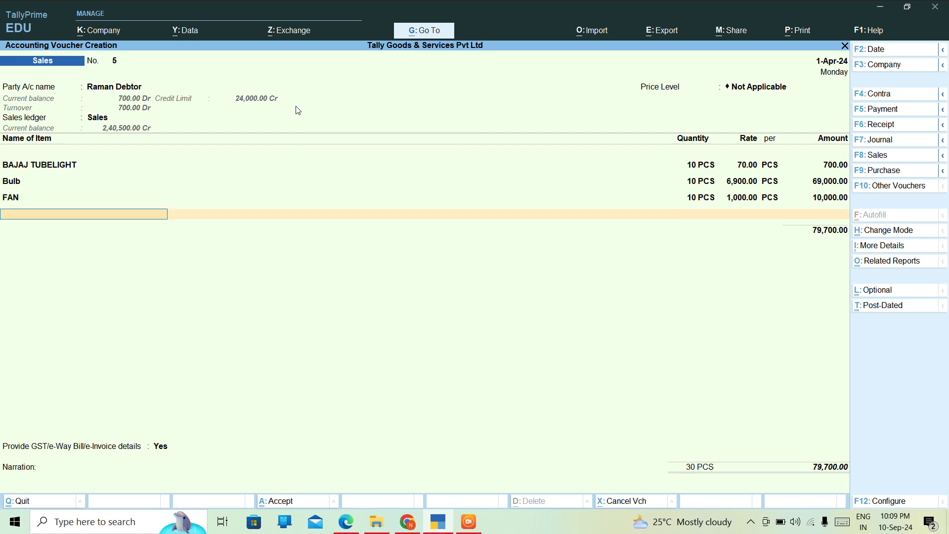
End the item list, leave the e-Way Bill details blank and set Provide GST/e-Way Bill/e-Invoice details to No.
{"action": "key", "text": "Return"}
{"action": "key", "text": "Return"}
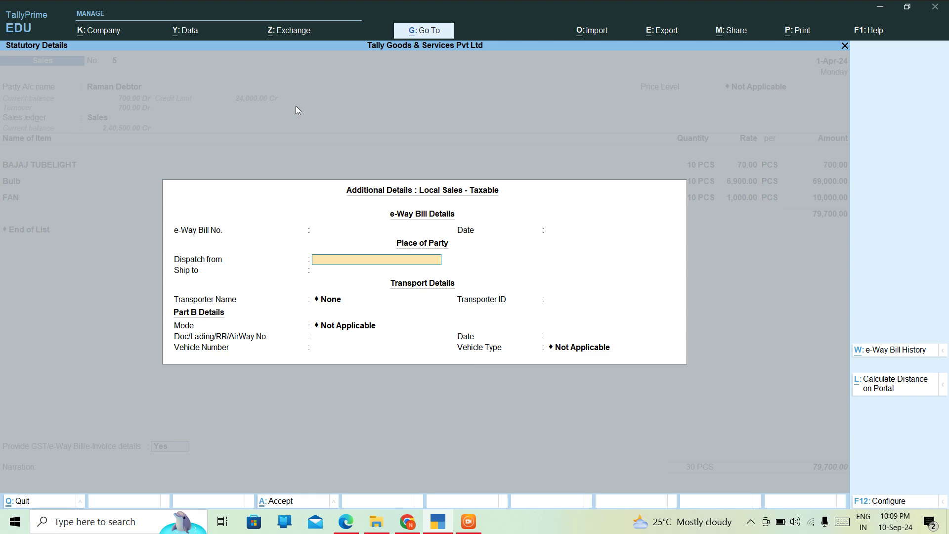
{"action": "key", "text": "Up"}
{"action": "key", "text": "Up"}
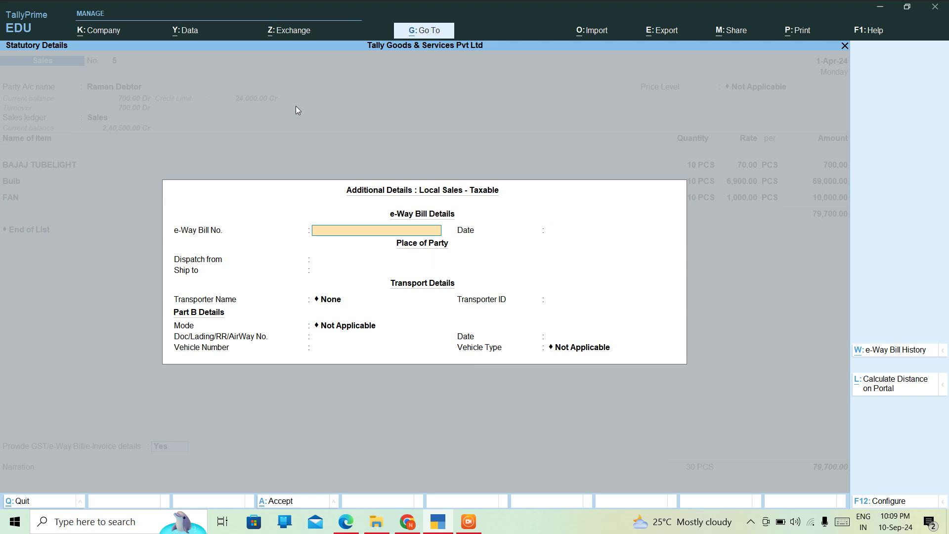
{"action": "key", "text": "Up"}
{"action": "key", "text": "Down"}
{"action": "key", "text": "Return"}
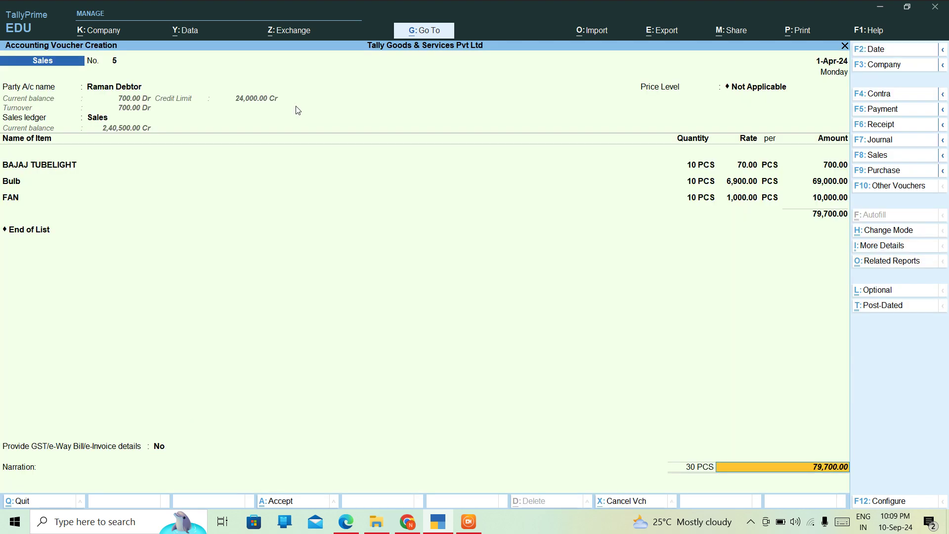
Allocate the full amount to New Ref 5 with 2 Days credit, leave the narration blank and try to save the voucher.
{"action": "key", "text": "Return"}
{"action": "key", "text": "Return"}
{"action": "key", "text": "Return"}
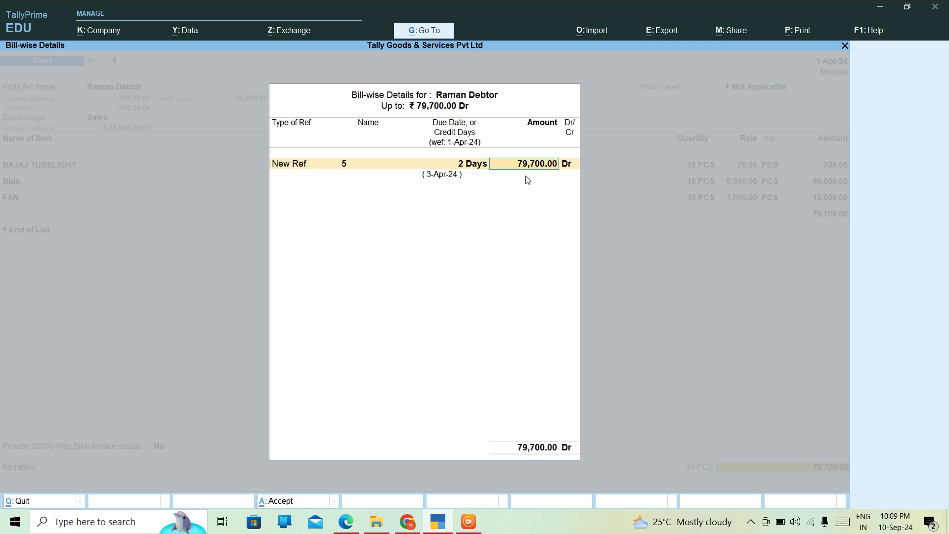
{"action": "key", "text": "Return"}
{"action": "key", "text": "Return"}
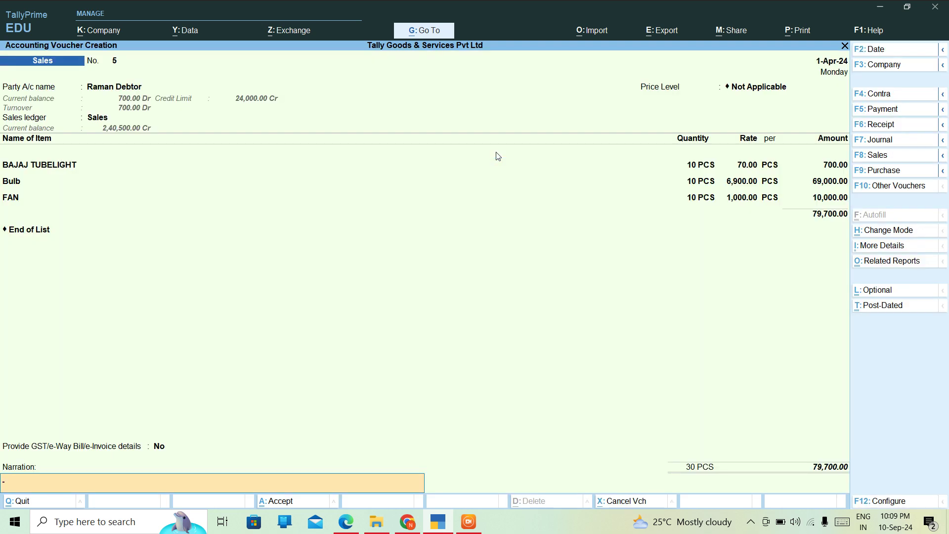
{"action": "key", "text": "Return"}
{"action": "key", "text": "Return"}
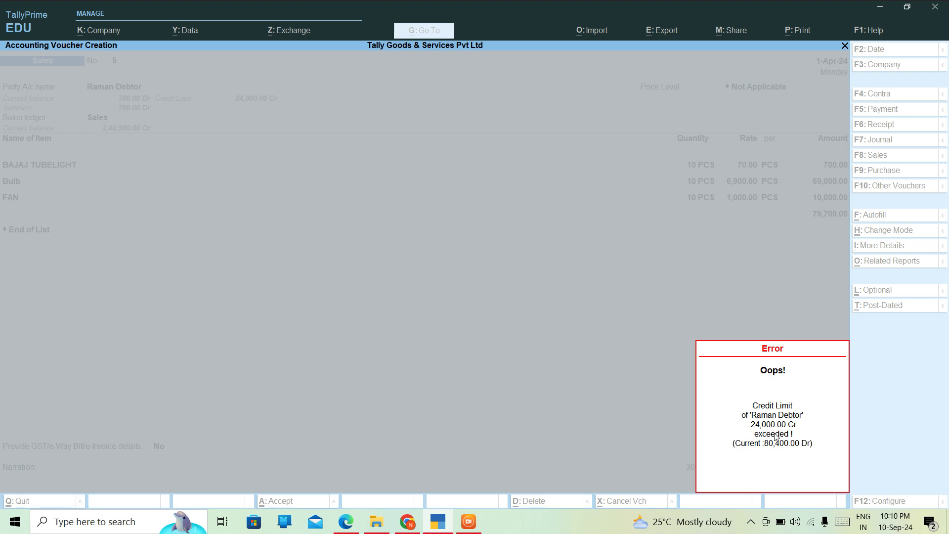
{"action": "key", "text": "Return"}
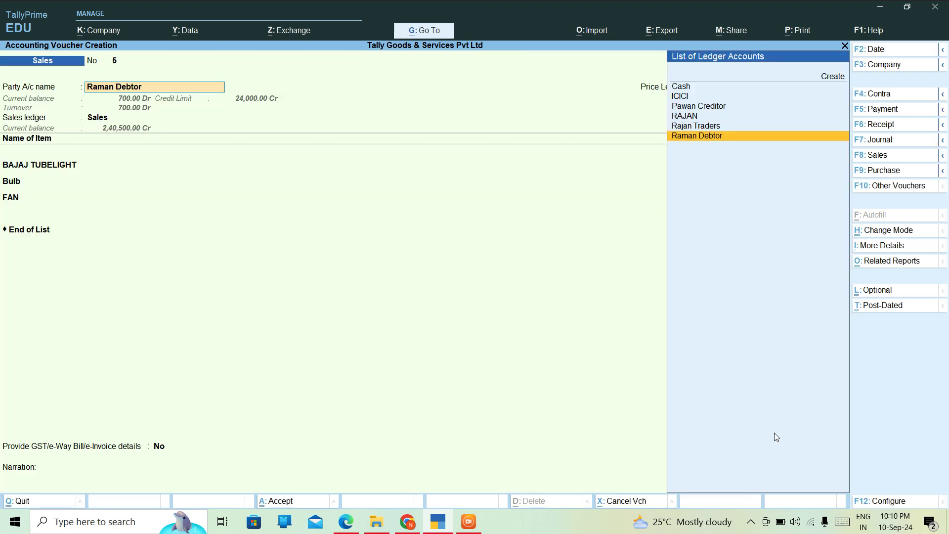
Go through the party details and item lines with their existing values and try to save the voucher again.
{"action": "key", "text": "Return"}
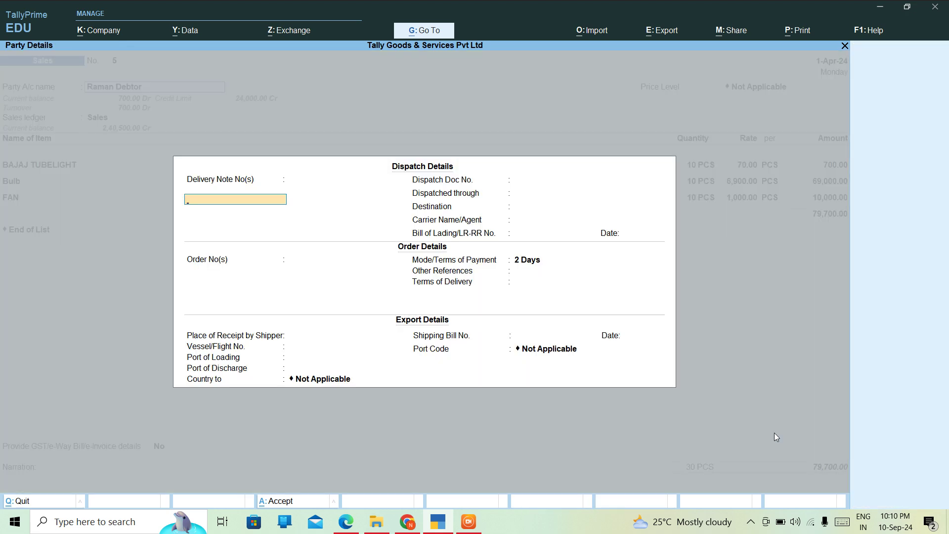
{"action": "key", "text": "Return"}
{"action": "key", "text": "Escape"}
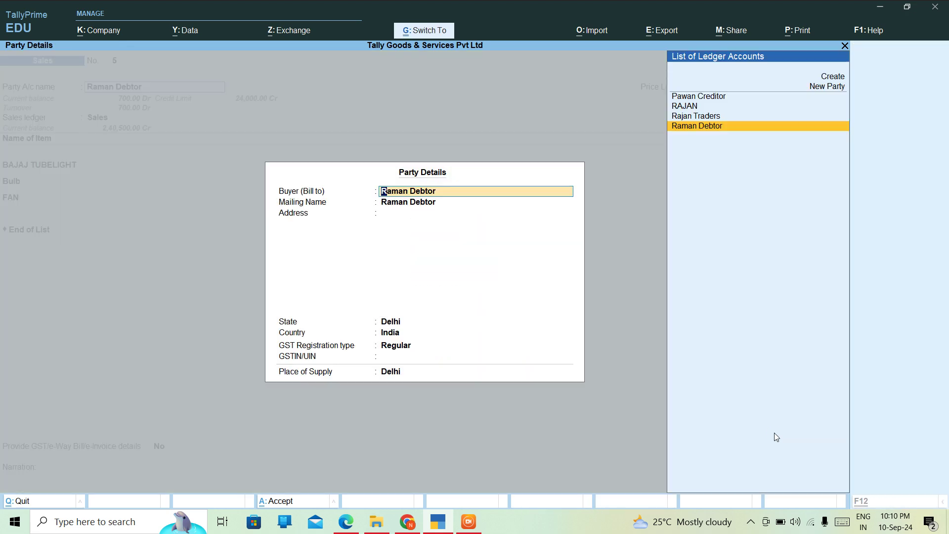
{"action": "key", "text": "Return"}
{"action": "key", "text": "Return"}
{"action": "key", "text": "Return"}
{"action": "key", "text": "Return"}
{"action": "key", "text": "Return"}
{"action": "key", "text": "Return"}
{"action": "key", "text": "Return"}
{"action": "key", "text": "Return"}
{"action": "key", "text": "Return"}
{"action": "key", "text": "Return"}
{"action": "key", "text": "Return"}
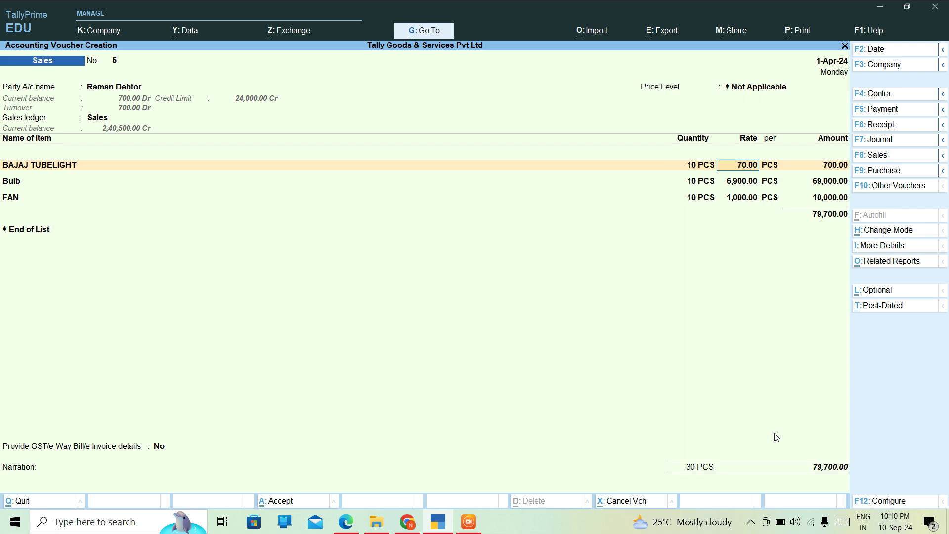
{"action": "key", "text": "Return"}
{"action": "key", "text": "Return"}
{"action": "key", "text": "Return"}
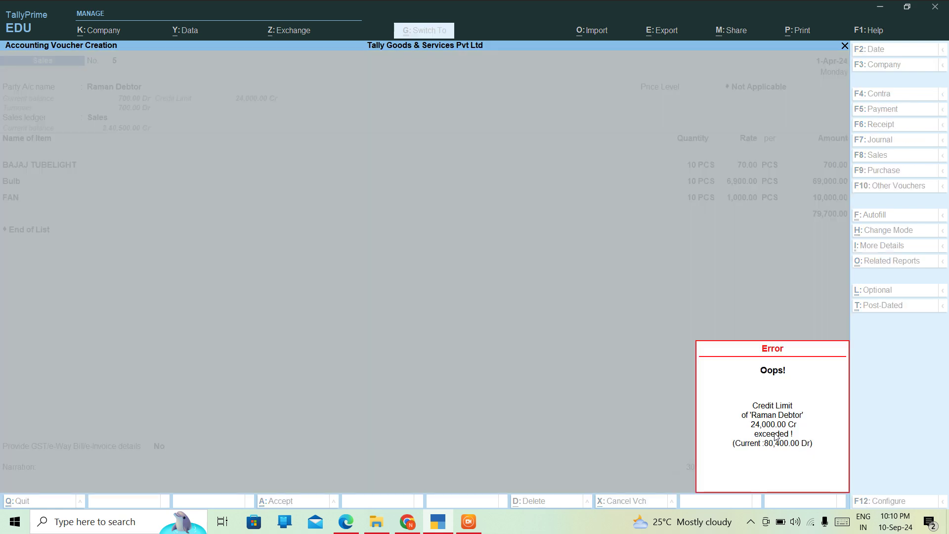
{"action": "key", "text": "Escape"}
Keep the debtor's party details and reduce the BAJAJ TUBELIGHT quantity to 1 PCS at the same rate.
{"action": "key", "text": "Return"}
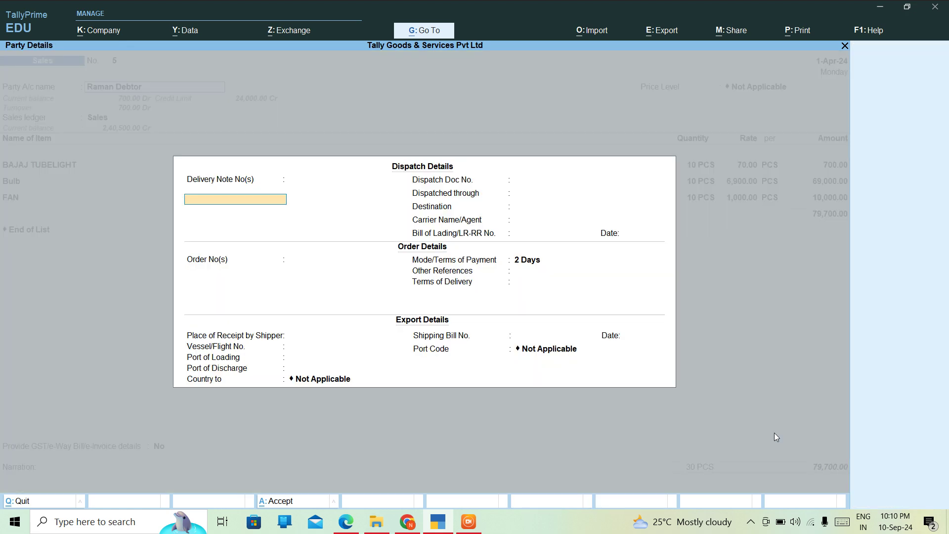
{"action": "key", "text": "Return"}
{"action": "key", "text": "ctrl+q"}
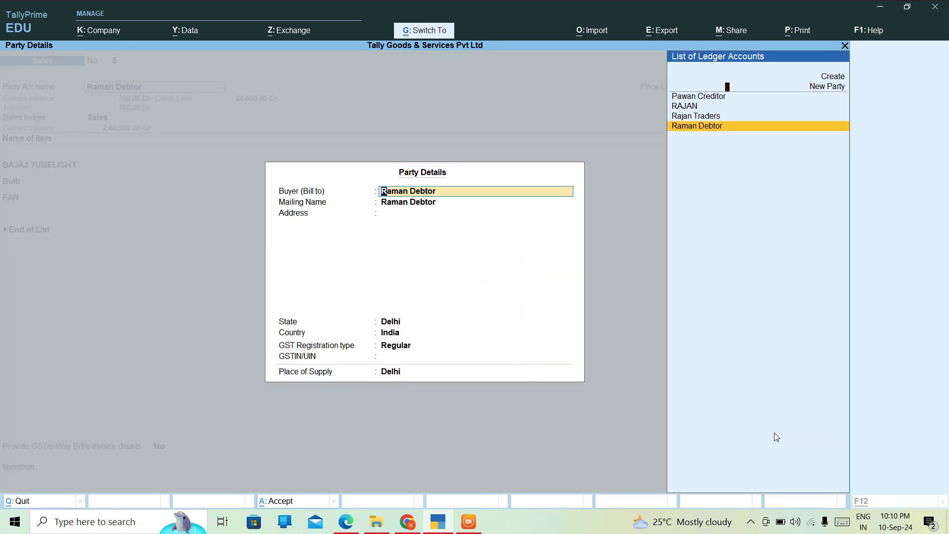
{"action": "key", "text": "ctrl+a"}
{"action": "key", "text": "Return"}
{"action": "key", "text": "Return"}
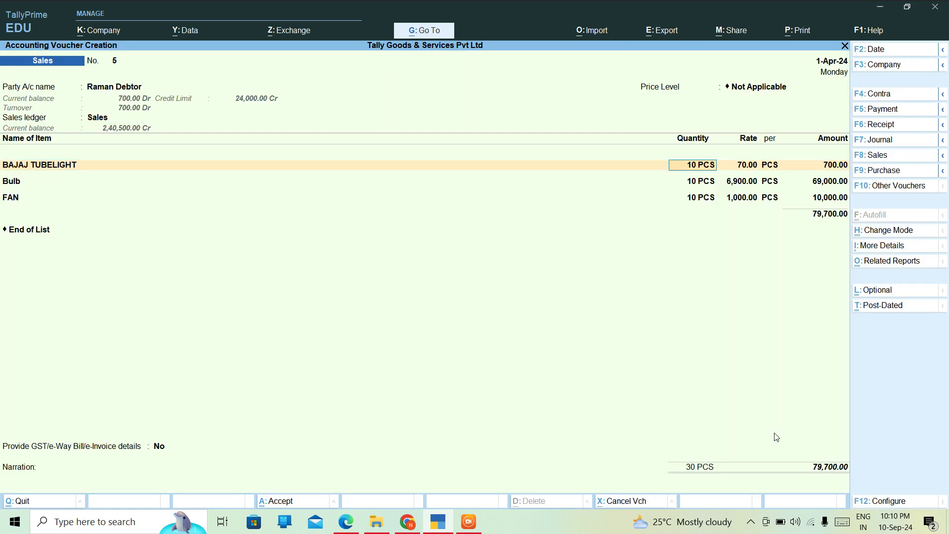
{"action": "type", "text": "1"}
{"action": "key", "text": "Return"}
{"action": "key", "text": "Return"}
{"action": "key", "text": "Return"}
{"action": "key", "text": "Return"}
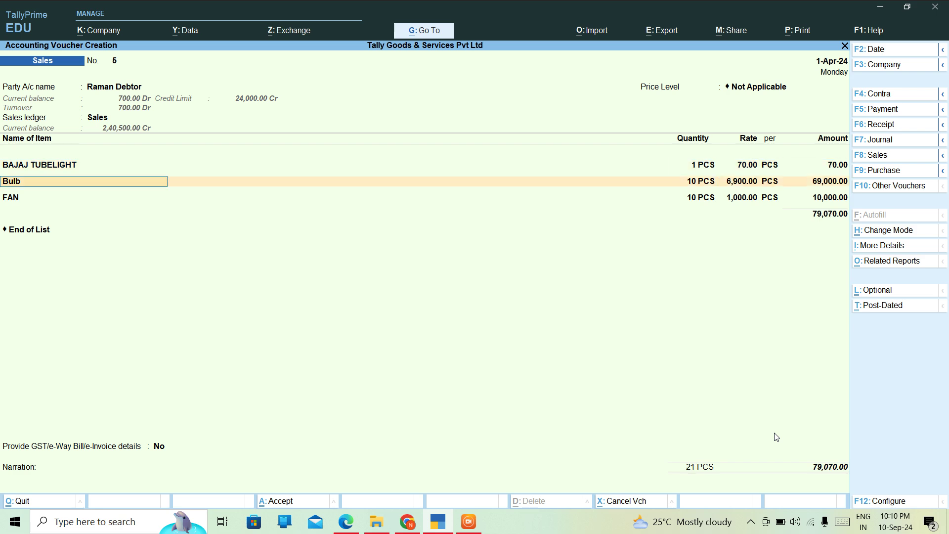
Reduce the Bulb quantity to 1 PCS at the same rate.
{"action": "key", "text": "Return"}
{"action": "type", "text": "1"}
{"action": "key", "text": "Return"}
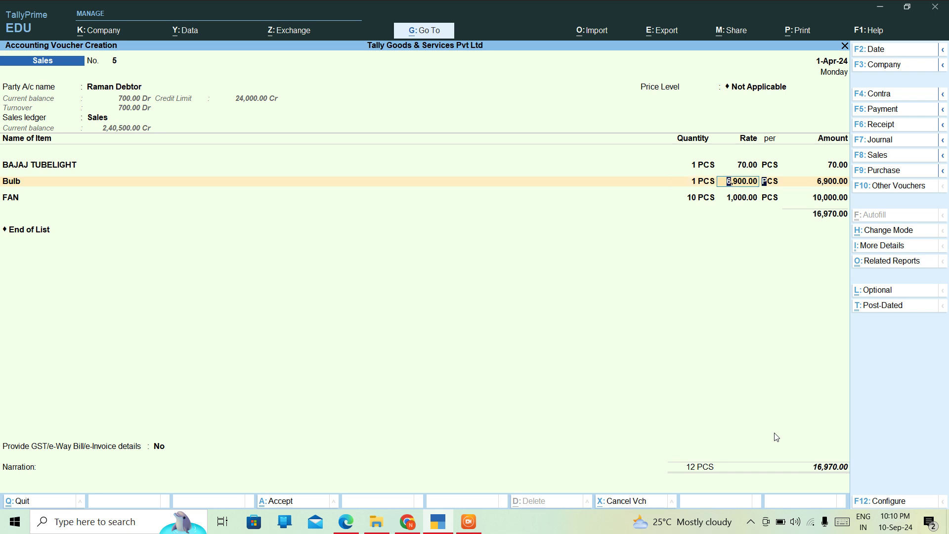
{"action": "key", "text": "Return"}
{"action": "key", "text": "Return"}
{"action": "key", "text": "Return"}
{"action": "key", "text": "Return"}
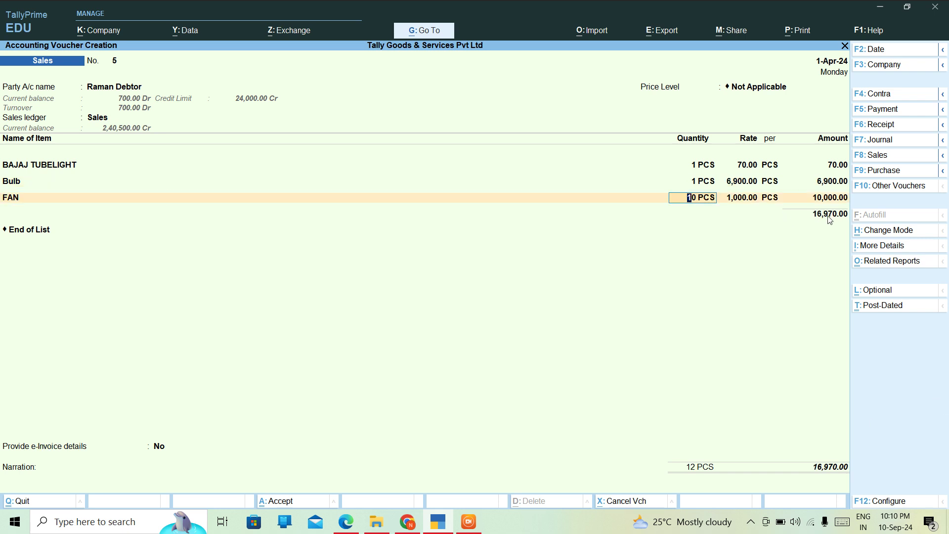
Save the Sales voucher with the reduced quantities and agree to generate the e-Invoice.
{"action": "key", "text": "ctrl"}
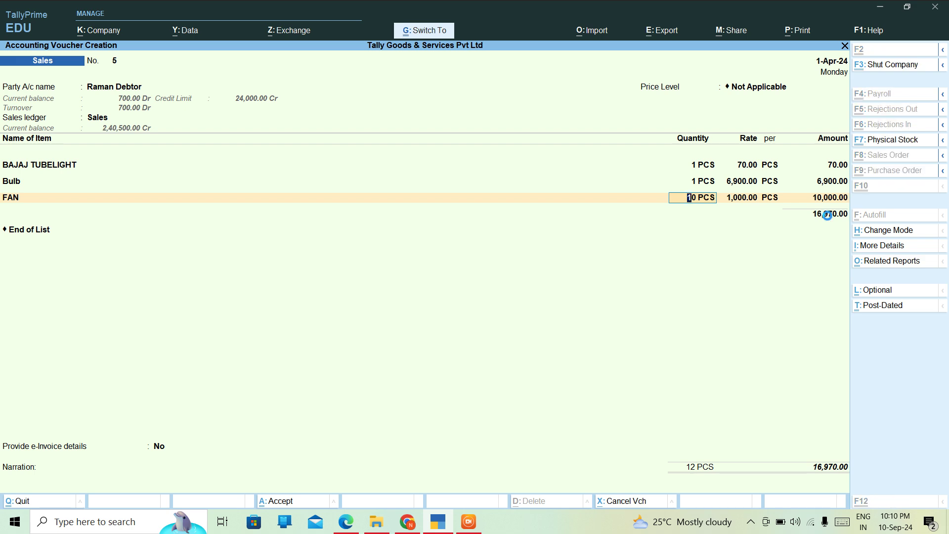
{"action": "key", "text": "ctrl+a"}
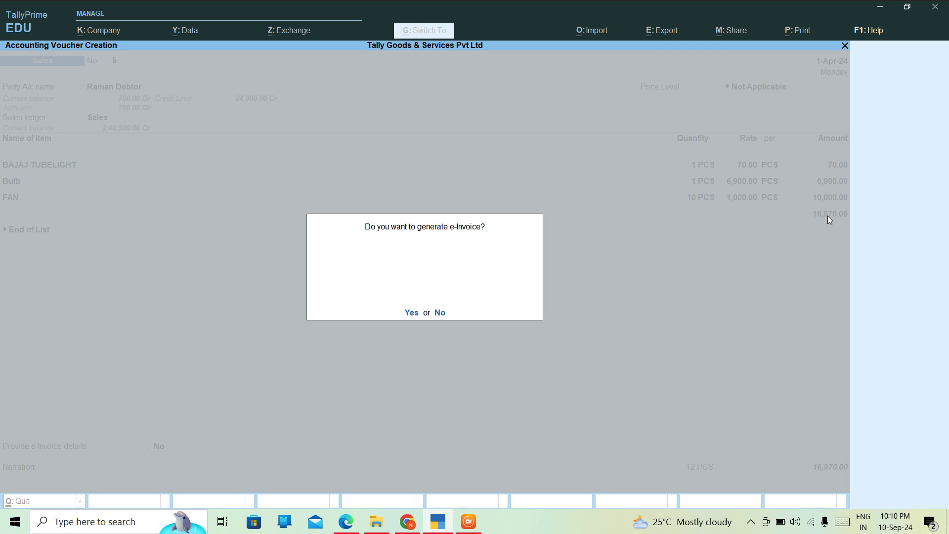
{"action": "key", "text": "Return"}
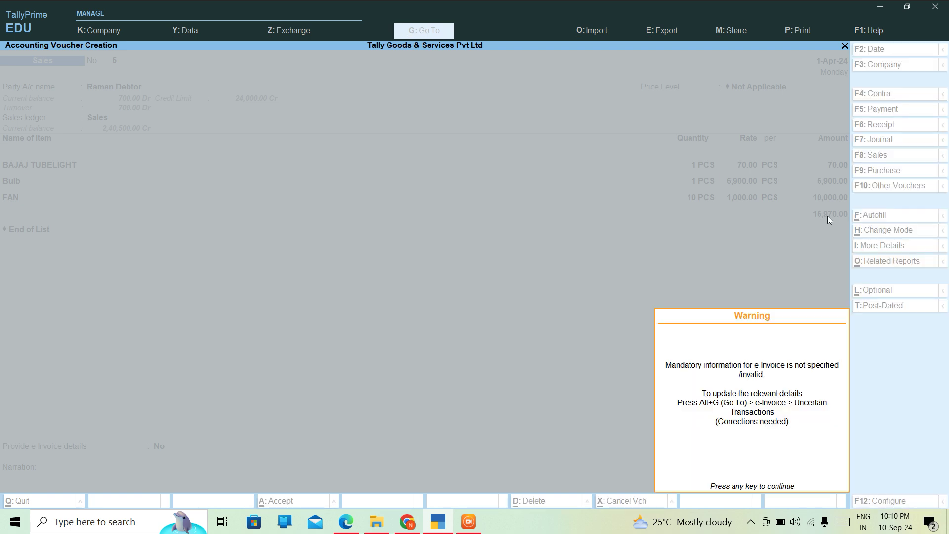
{"action": "key", "text": "Return"}
Quit voucher creation and open the Day Book.
{"action": "key", "text": "Escape"}
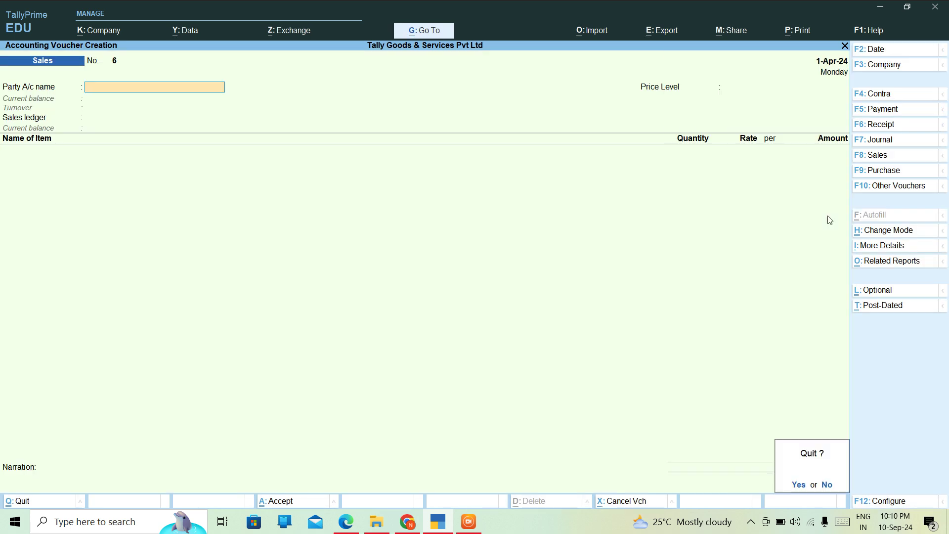
{"action": "key", "text": "Return"}
{"action": "key", "text": "Down"}
{"action": "key", "text": "Return"}
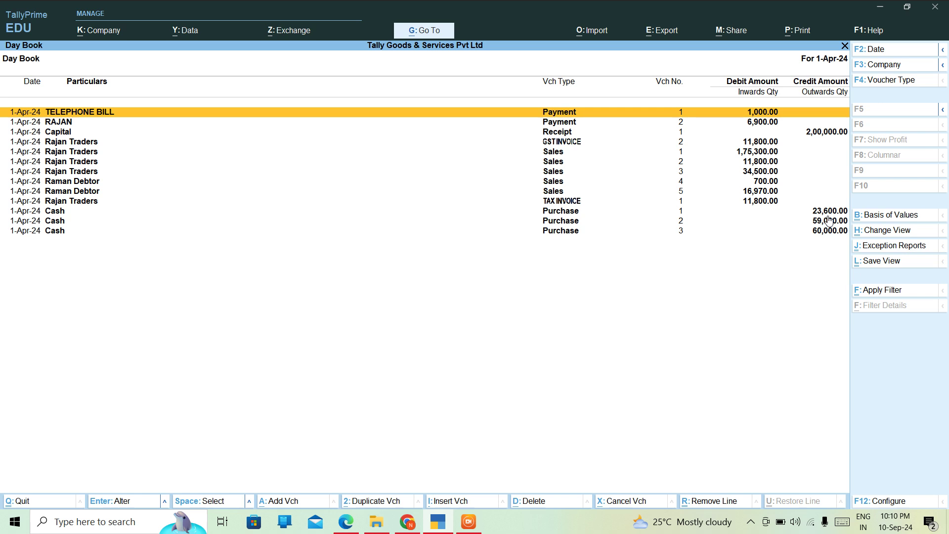
Open the debtor's Sales voucher no. 5 from the Day Book.
{"action": "key", "text": "Down"}
{"action": "key", "text": "Down"}
{"action": "key", "text": "Down"}
{"action": "key", "text": "Down"}
{"action": "key", "text": "Down"}
{"action": "key", "text": "Down"}
{"action": "key", "text": "Down"}
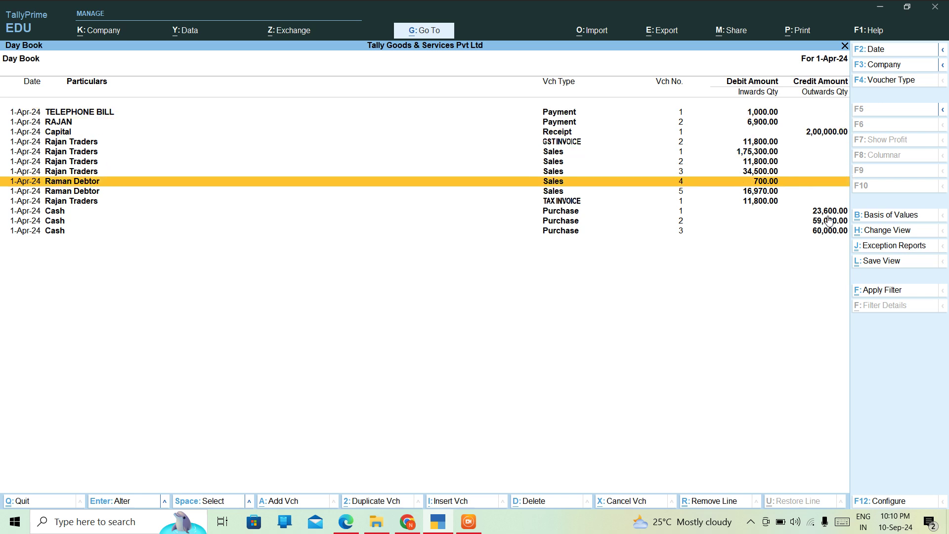
{"action": "key", "text": "Down"}
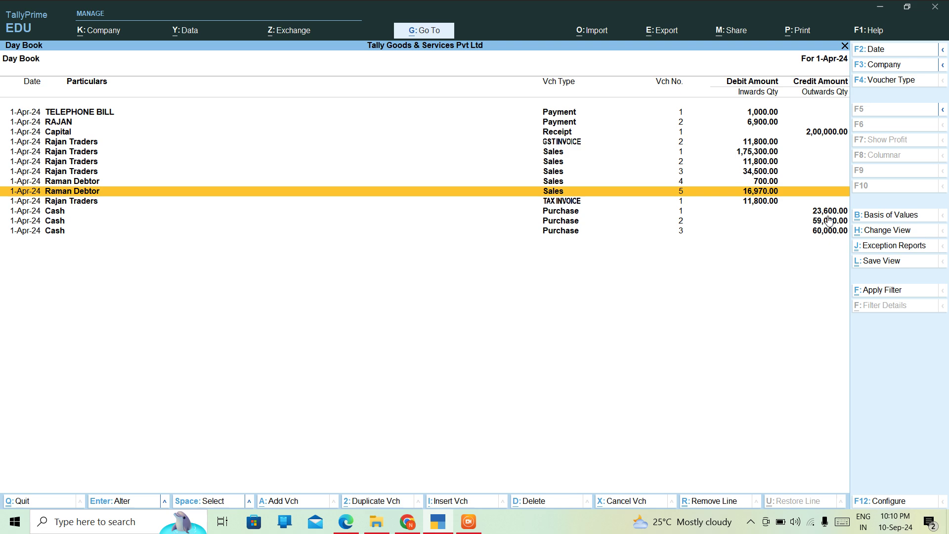
{"action": "key", "text": "Return"}
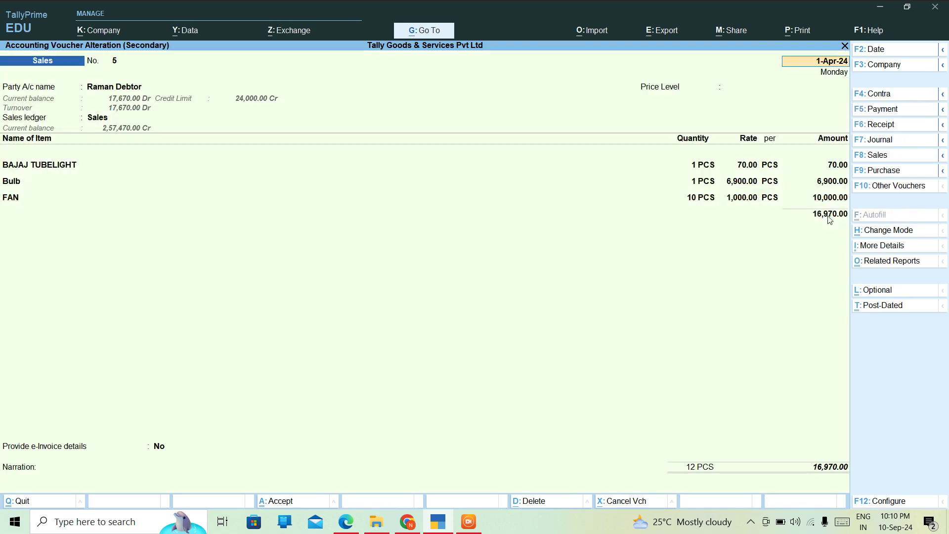
Preview the voucher's Tax Invoice, zoom in to examine its payment terms and items, and return to the voucher.
{"action": "key", "text": "ctrl+a"}
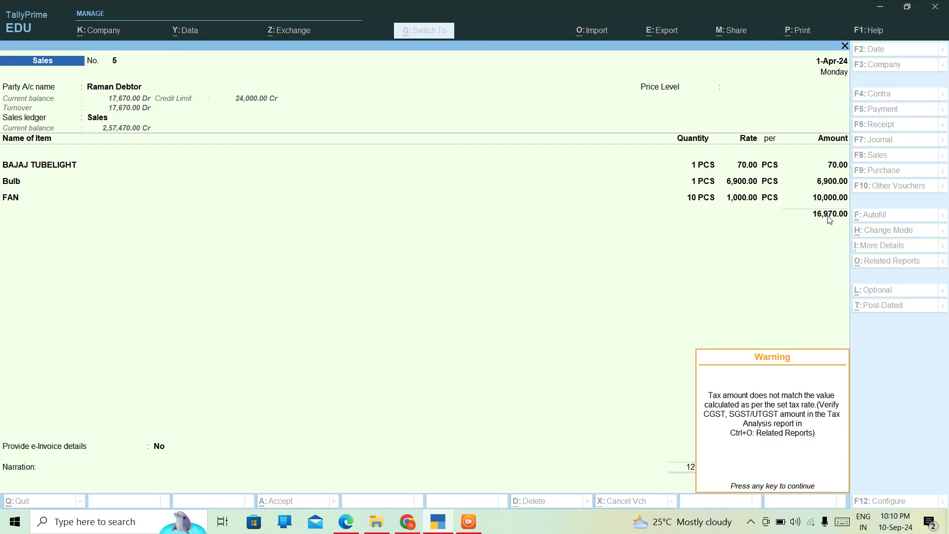
{"action": "key", "text": "Return"}
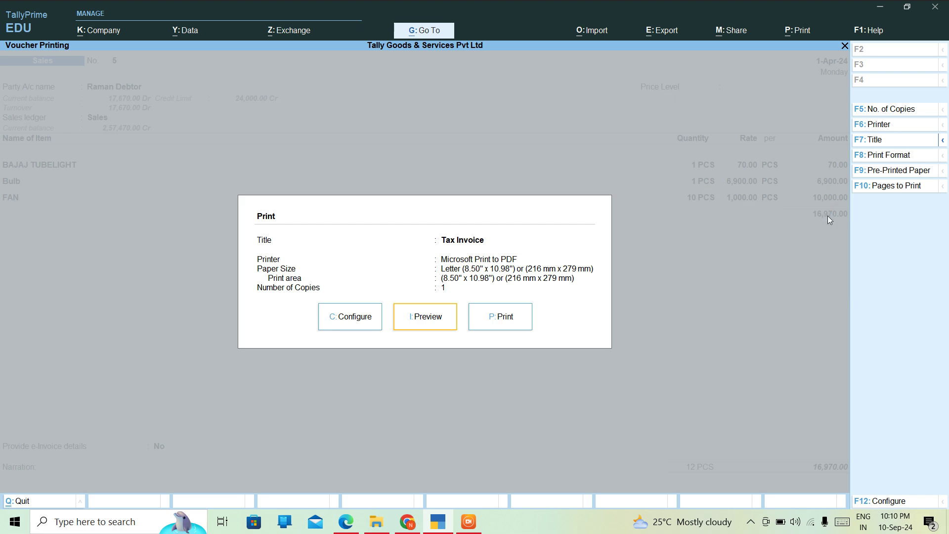
{"action": "key", "text": "i"}
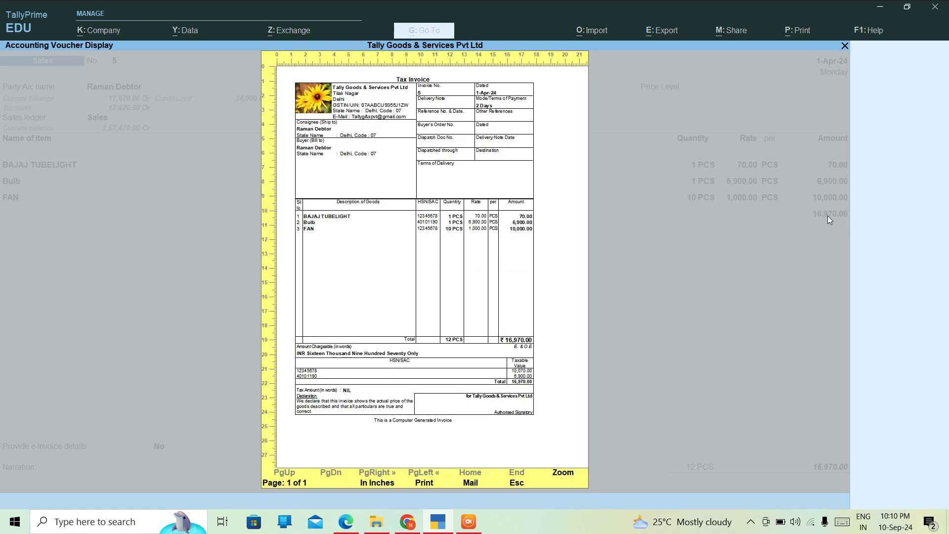
{"action": "key", "text": "alt+z"}
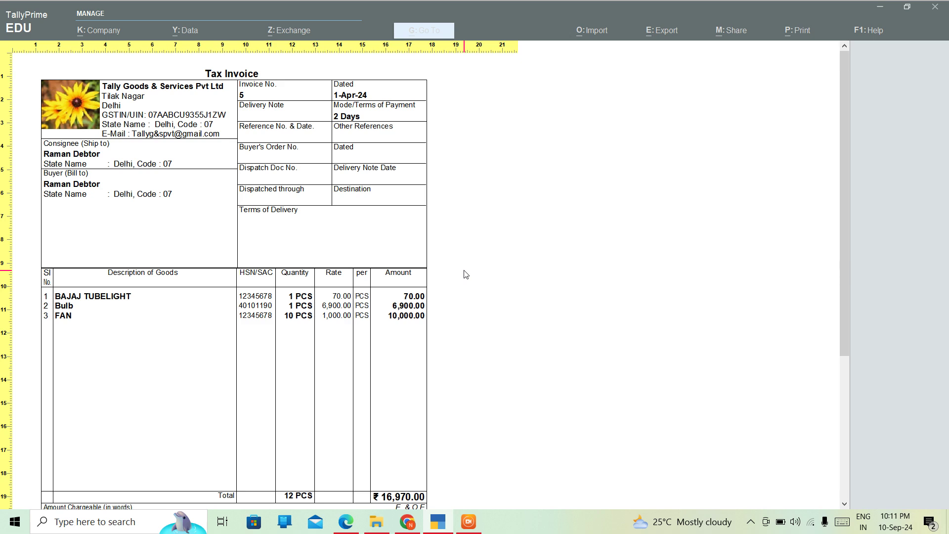
{"action": "key", "text": "Escape"}
{"action": "key", "text": "Escape"}
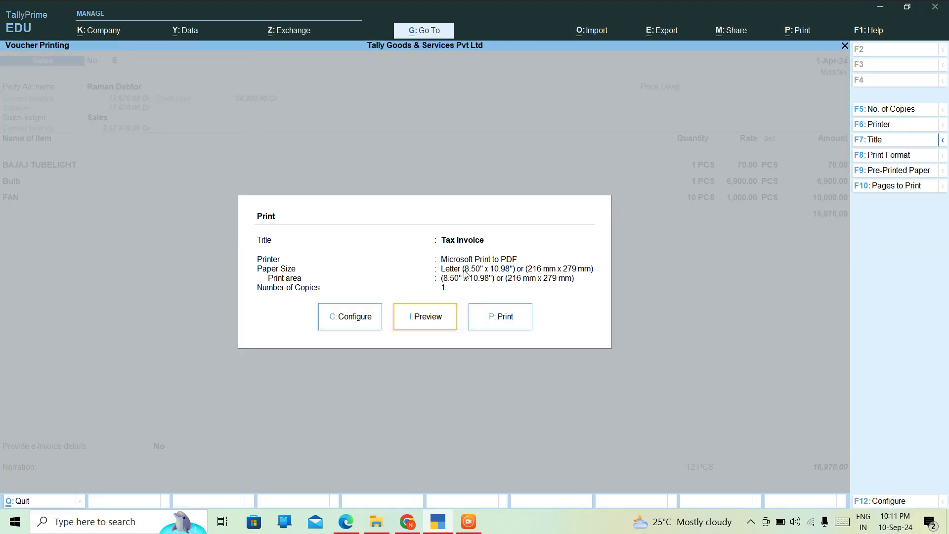
{"action": "key", "text": "Escape"}
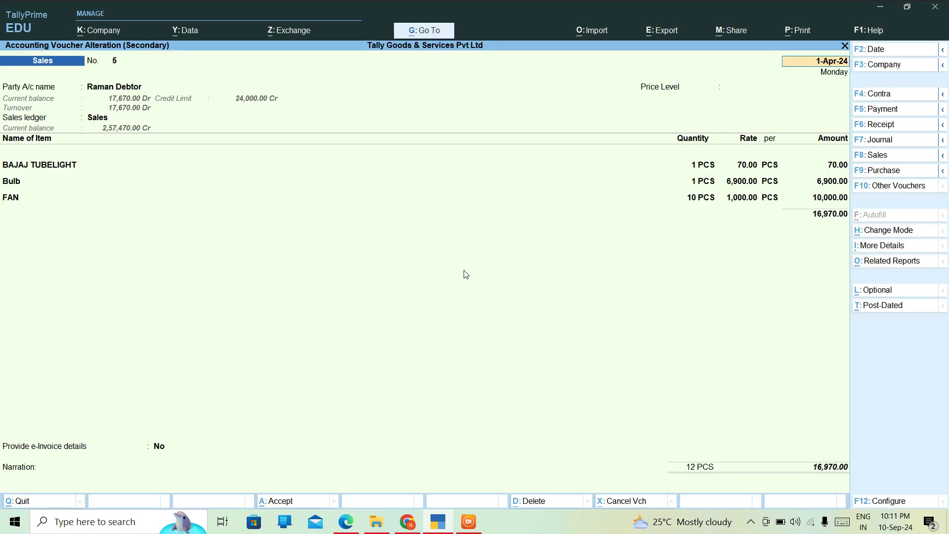
Pass through the party details of the debtor's Sales voucher and set the BAJAJ TUBELIGHT quantity to 10 PCS.
{"action": "key", "text": "Return"}
{"action": "key", "text": "Return"}
{"action": "key", "text": "Escape"}
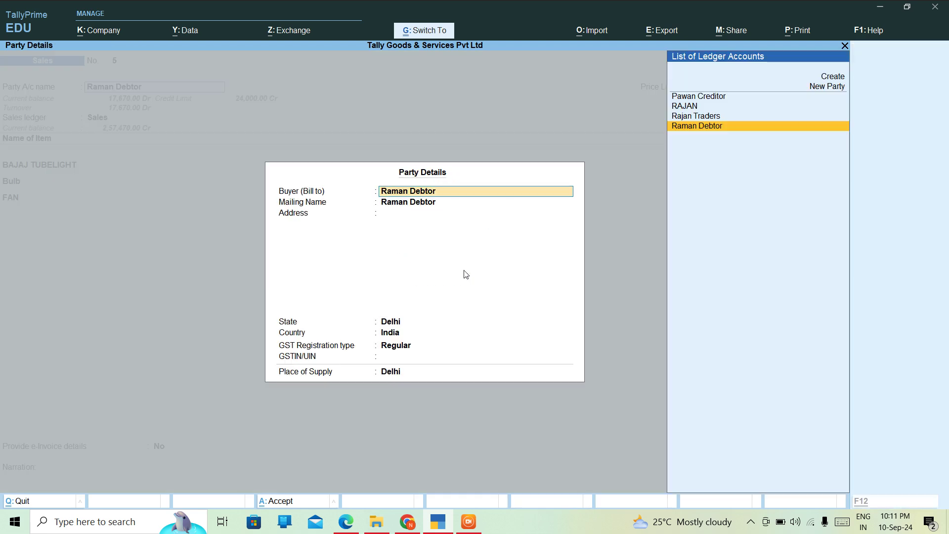
{"action": "key", "text": "Escape"}
{"action": "key", "text": "Return"}
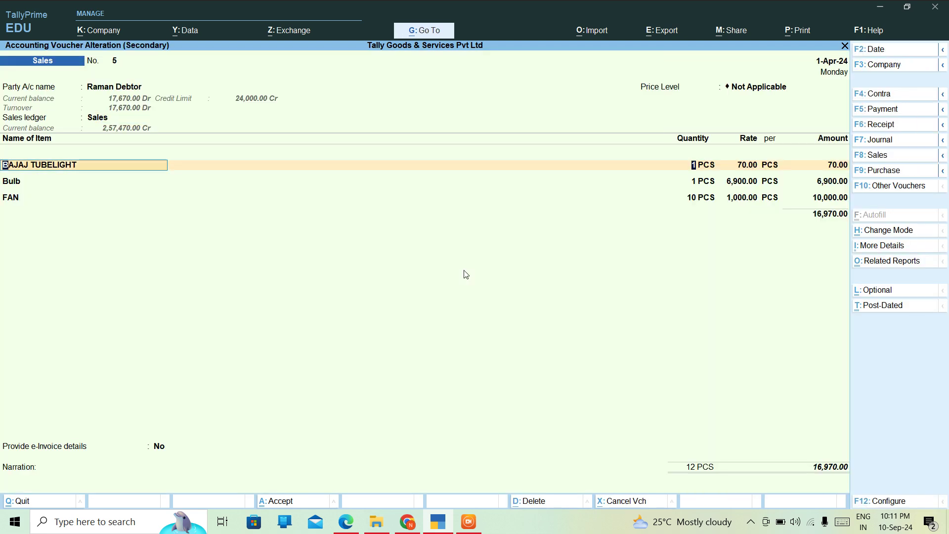
{"action": "key", "text": "Return"}
{"action": "type", "text": "10"}
{"action": "key", "text": "Return"}
{"action": "key", "text": "Return"}
{"action": "key", "text": "Return"}
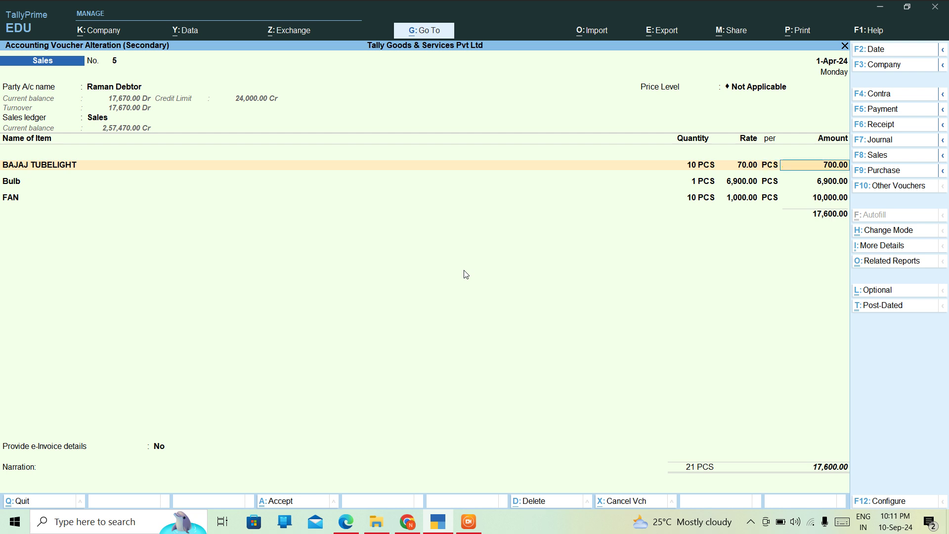
Set the Bulb quantity to 10 PCS and accept the Bulb and FAN item lines.
{"action": "key", "text": "Return"}
{"action": "key", "text": "Return"}
{"action": "type", "text": "10"}
{"action": "key", "text": "Return"}
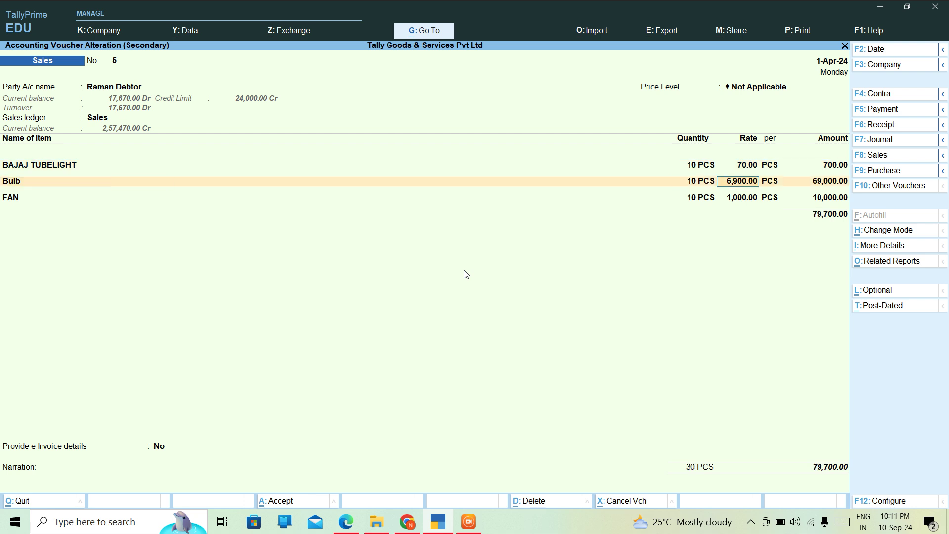
{"action": "key", "text": "Return"}
{"action": "key", "text": "Return"}
{"action": "key", "text": "Return"}
{"action": "key", "text": "Return"}
{"action": "key", "text": "Return"}
{"action": "key", "text": "Return"}
{"action": "key", "text": "Return"}
{"action": "key", "text": "Return"}
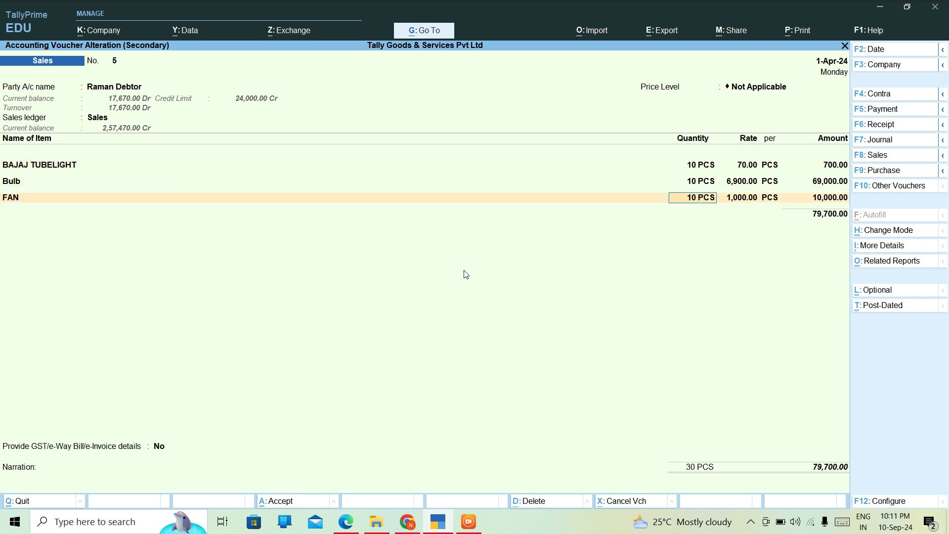
{"action": "key", "text": "Return"}
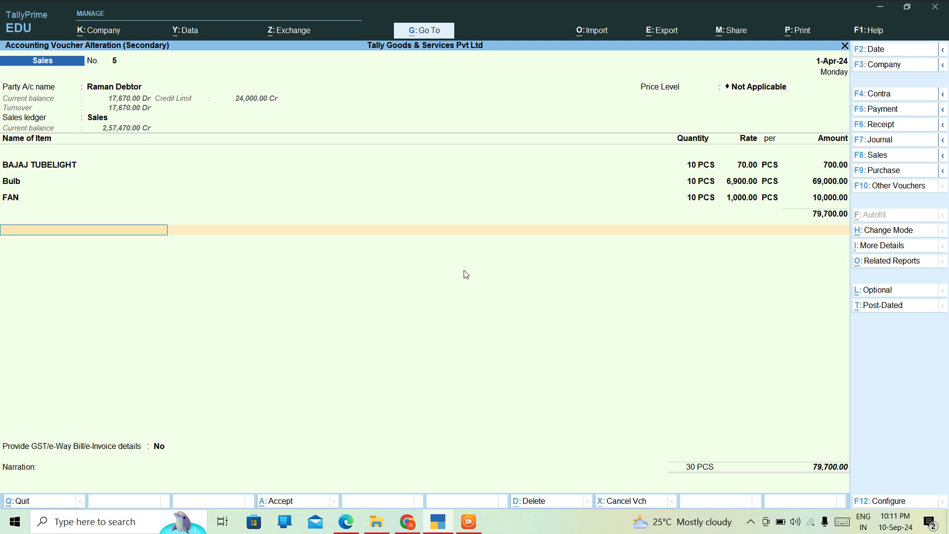
End the item list and accept the debtor's bill-wise New Ref 5 with a credit period of 2 days.
{"action": "key", "text": "Return"}
{"action": "key", "text": "Return"}
{"action": "key", "text": "Return"}
{"action": "key", "text": "Return"}
{"action": "key", "text": "Return"}
{"action": "key", "text": "Return"}
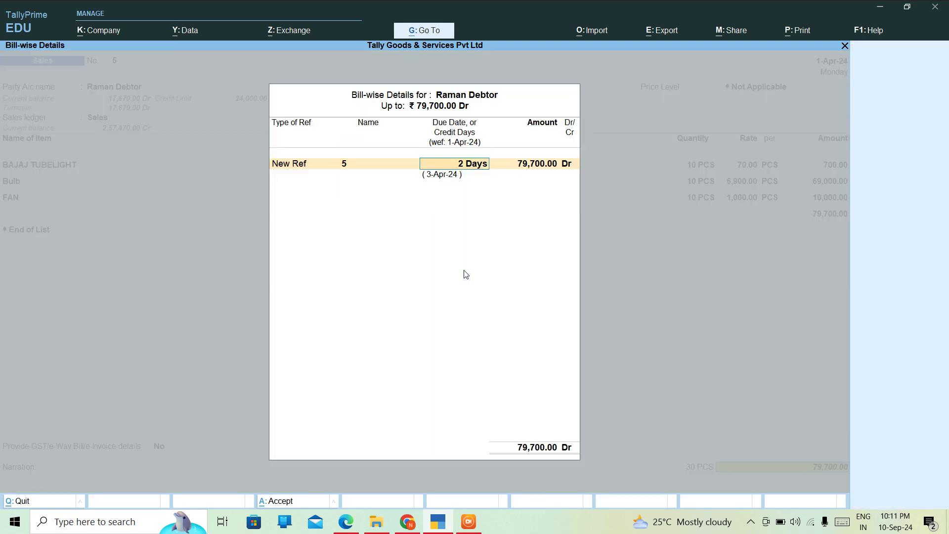
{"action": "key", "text": "Return"}
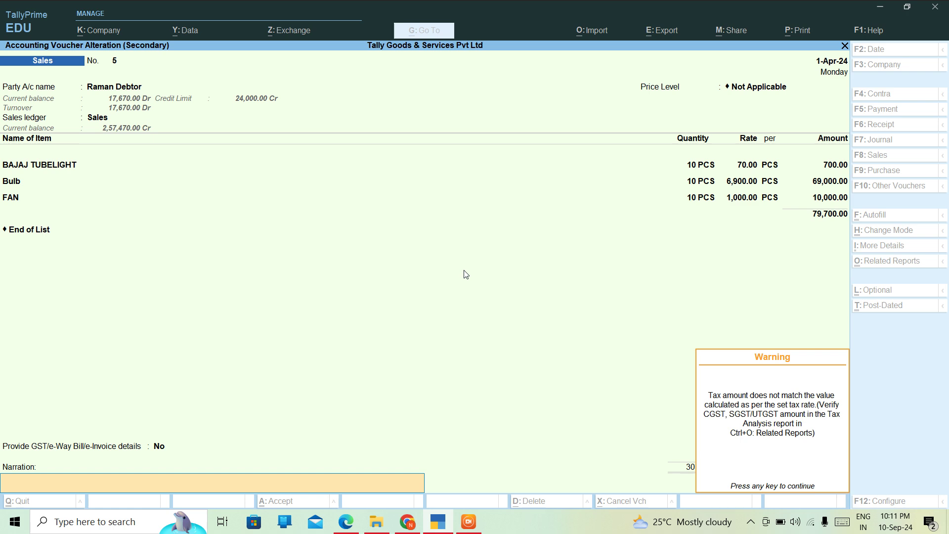
Dismiss the tax warning and try to save the Sales voucher with the increased quantities.
{"action": "key", "text": "Return"}
{"action": "key", "text": "Return"}
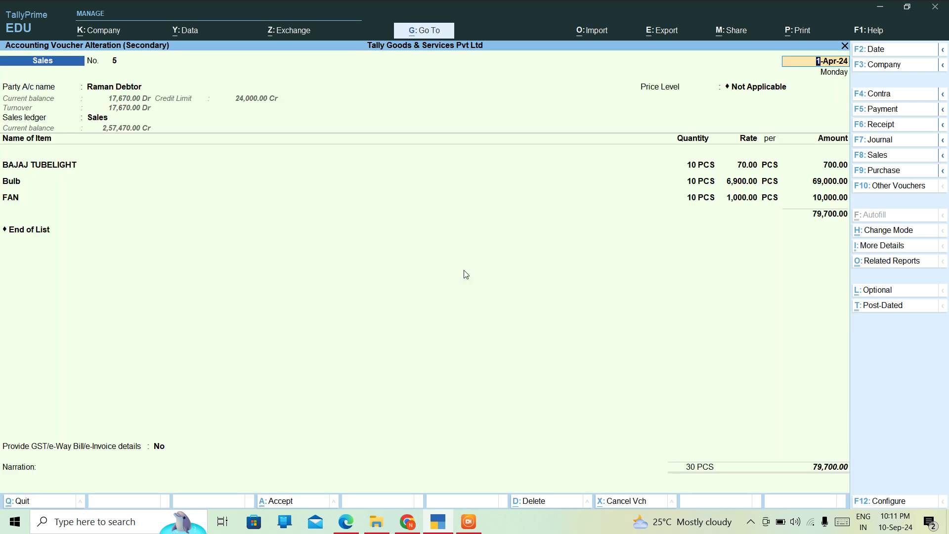
{"action": "key", "text": "ctrl+a"}
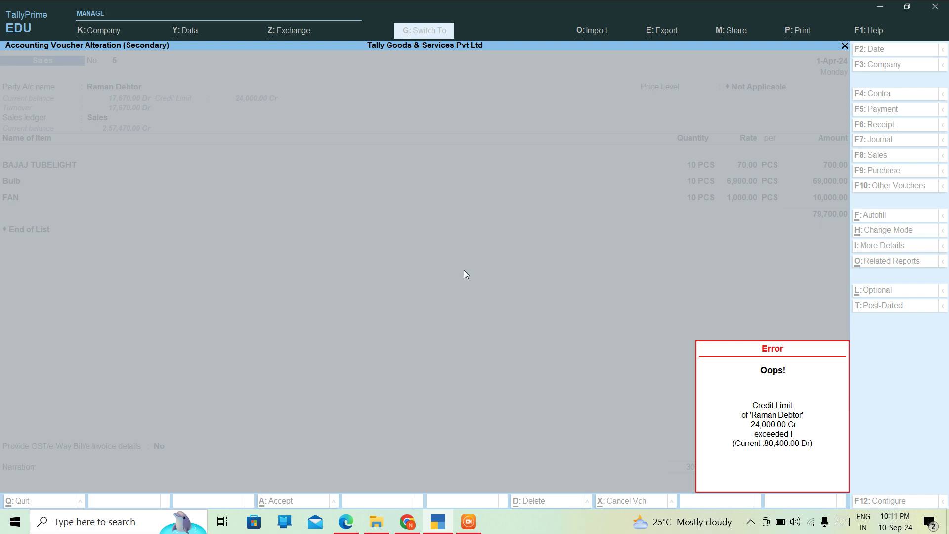